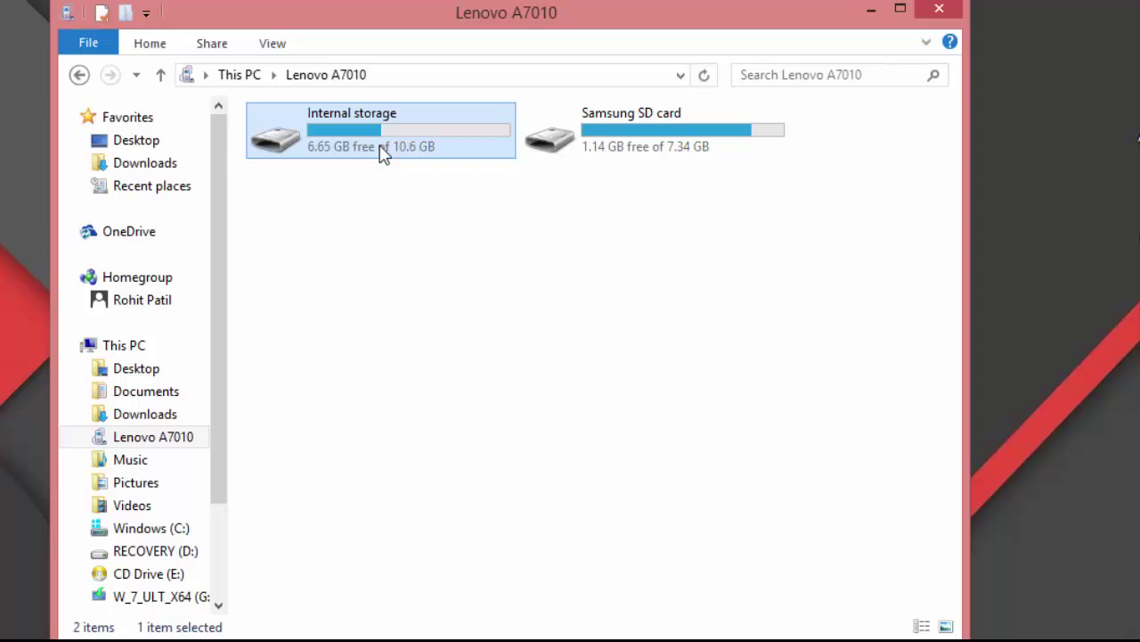
Copy all 44 items from the phone's internal storage
right_click(379, 149)
key(Return)
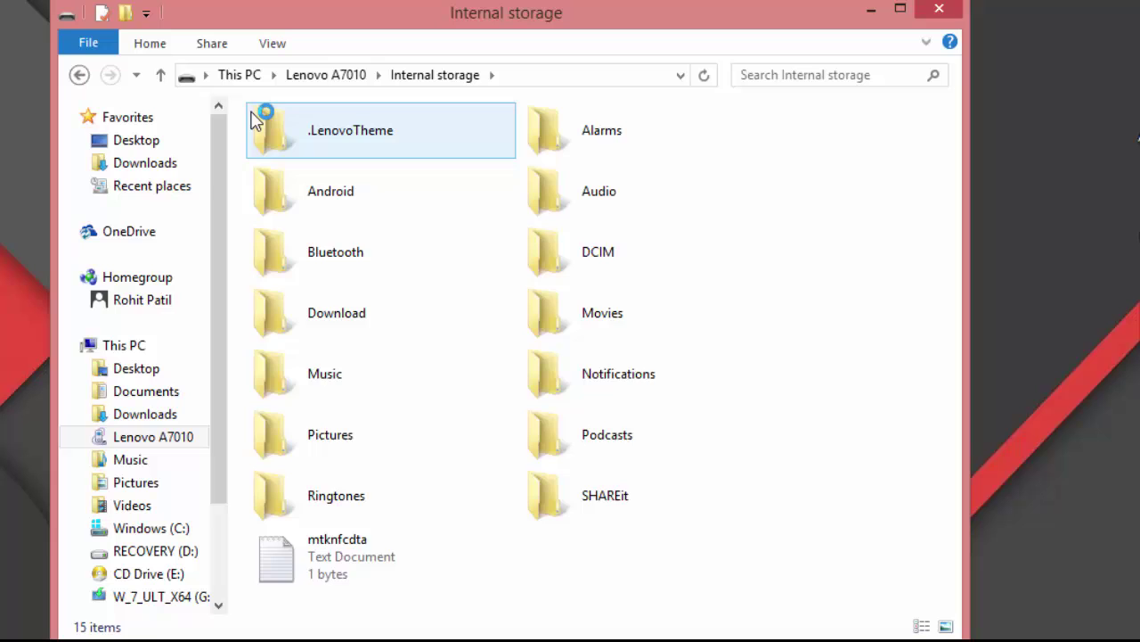
drag(286, 163, 790, 624)
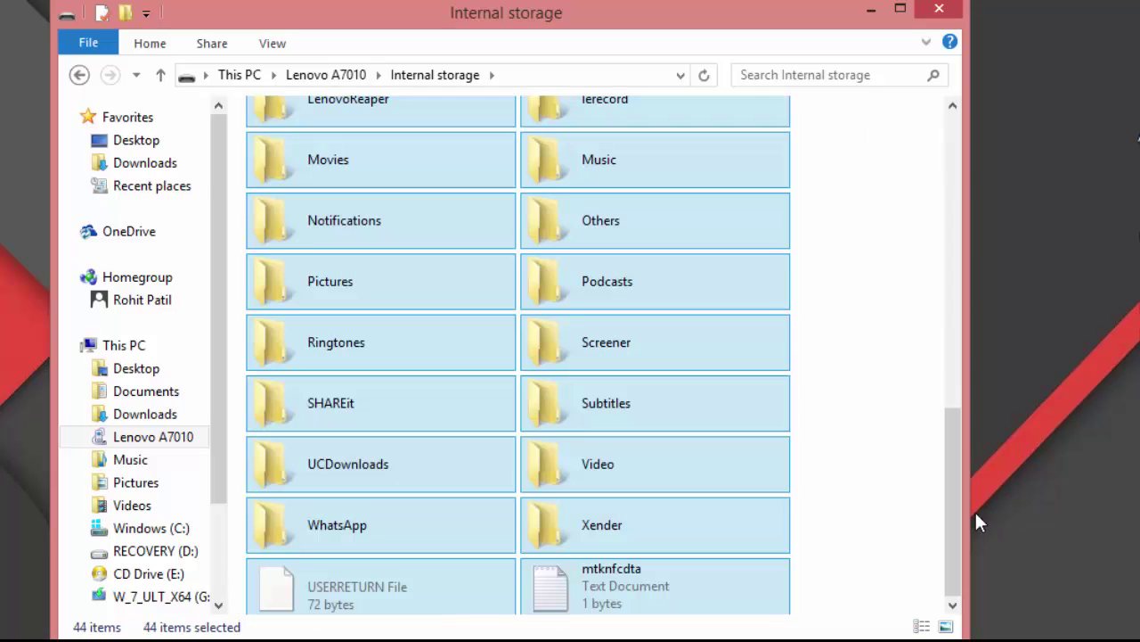
right_click(829, 389)
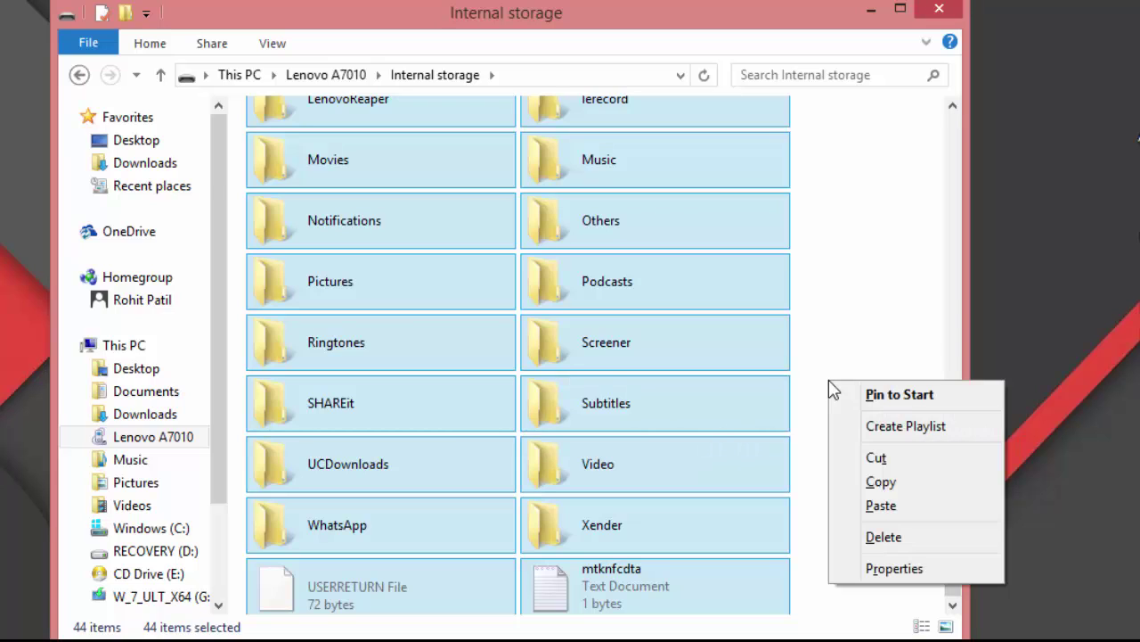
click(878, 481)
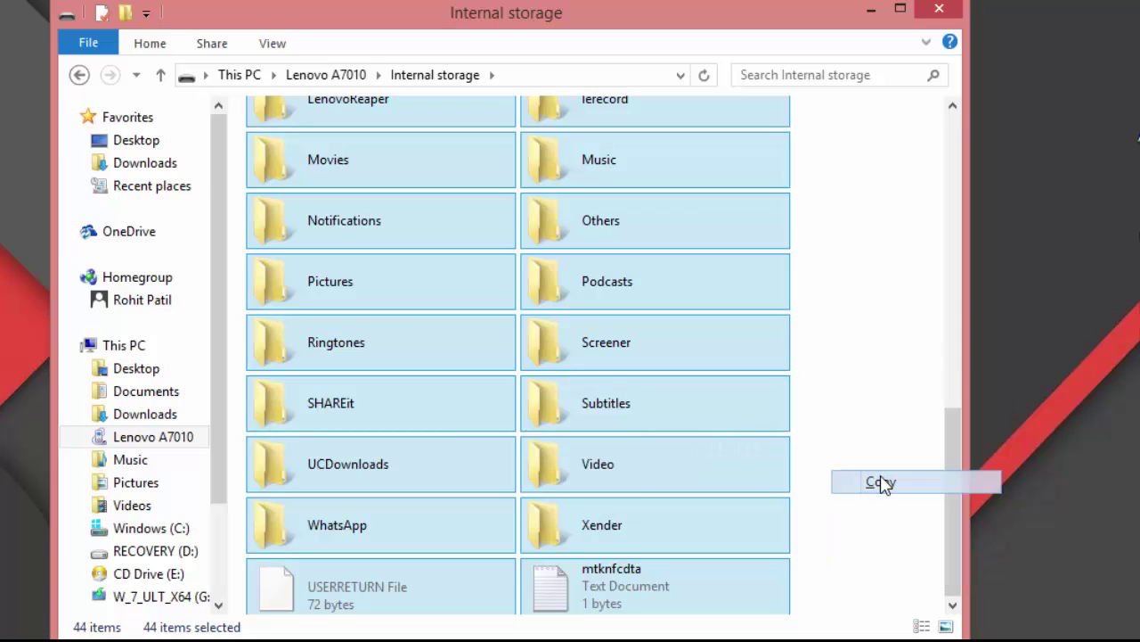
Dismiss the CD Drive (E:) insert-disk prompt and show the Extras (H:) drive's folders
click(178, 575)
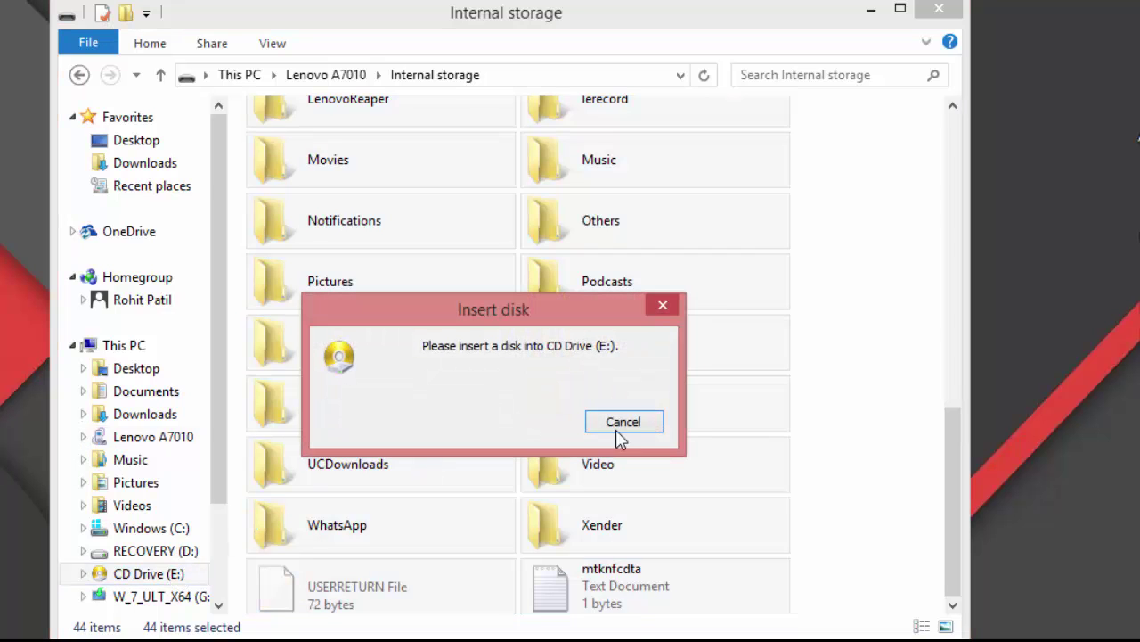
click(651, 425)
scroll(162, 539, down, 2)
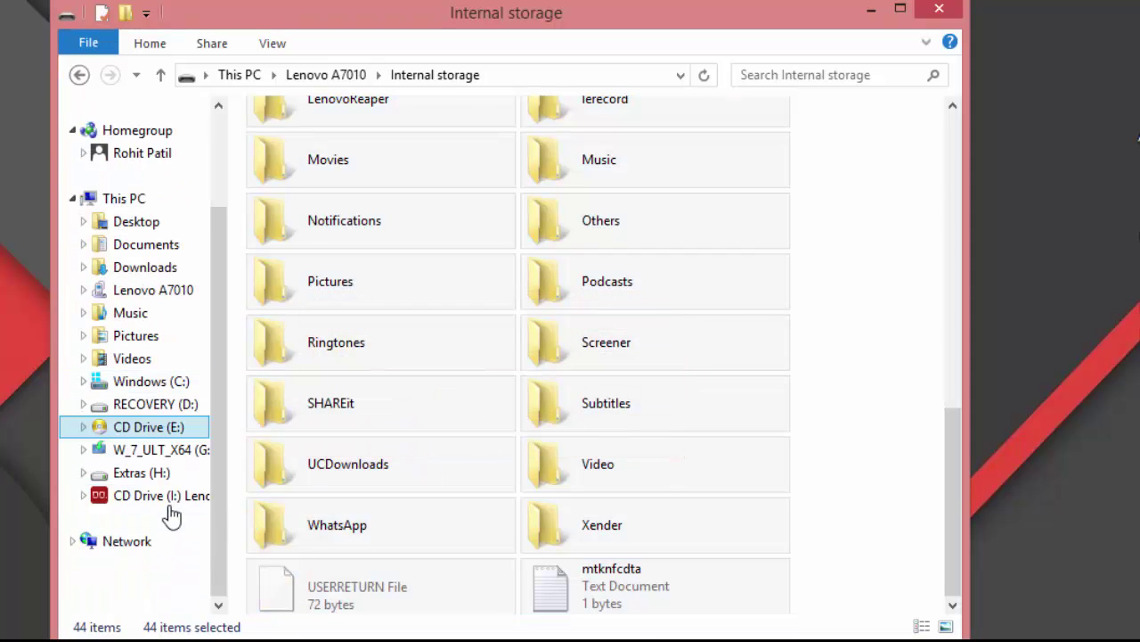
click(166, 474)
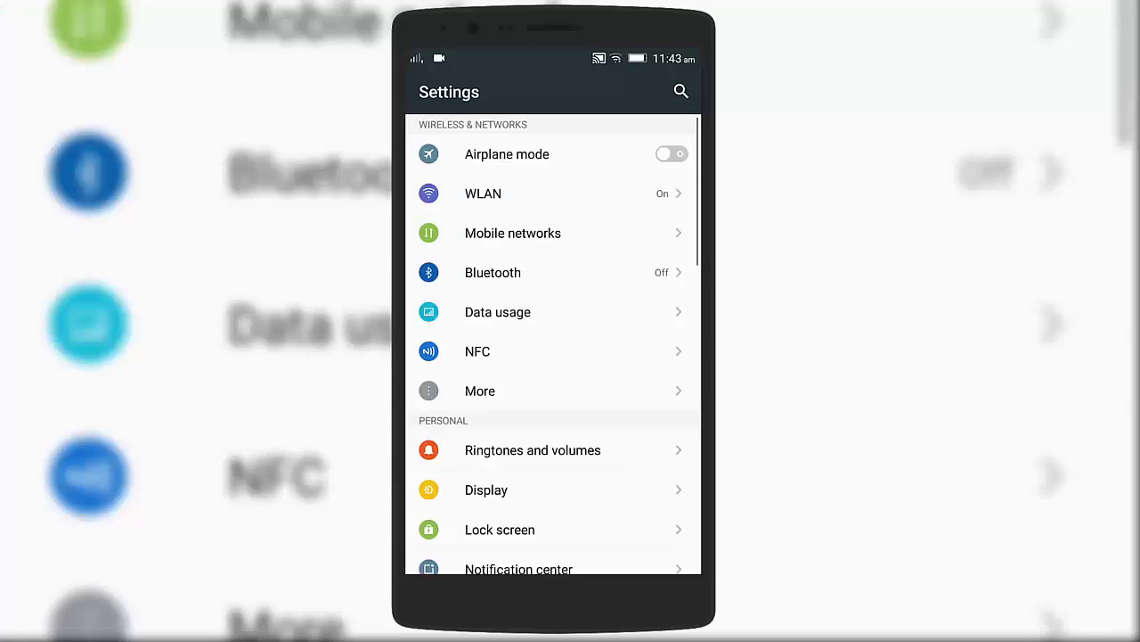
Tap Build number under About phone's device information to enable developer mode
scroll(552, 343, down, 10)
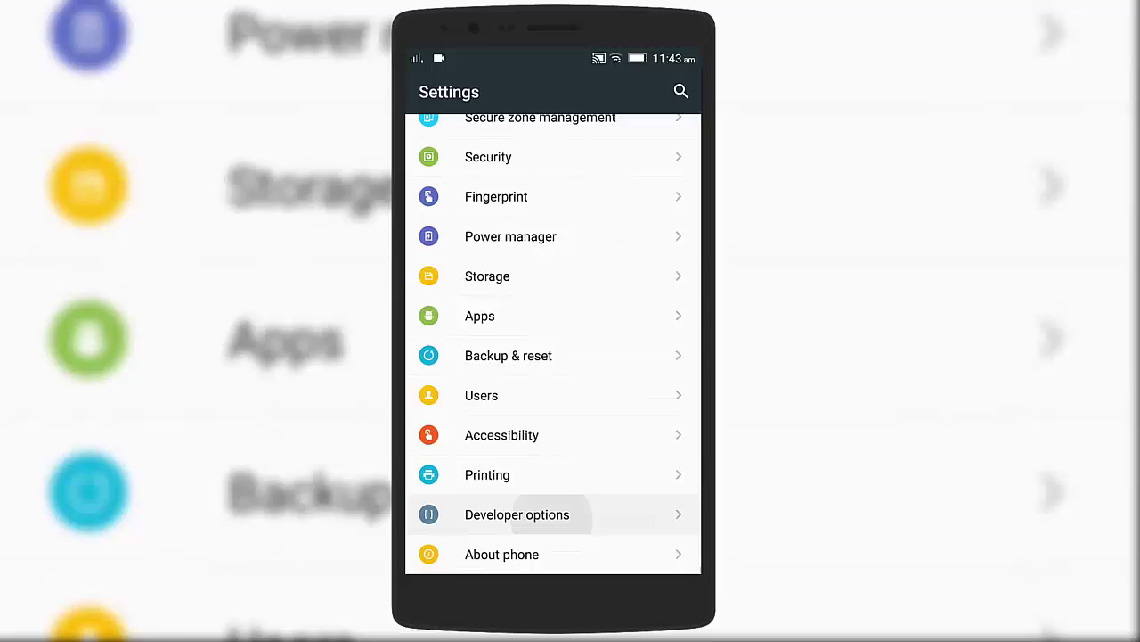
scroll(552, 514, down, 2)
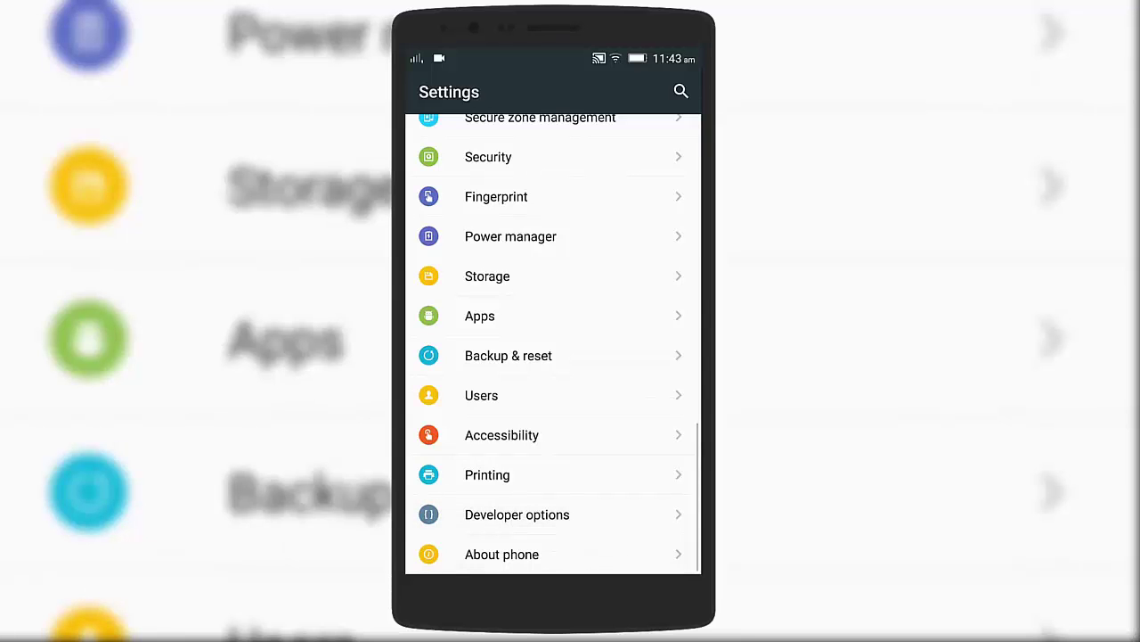
click(535, 554)
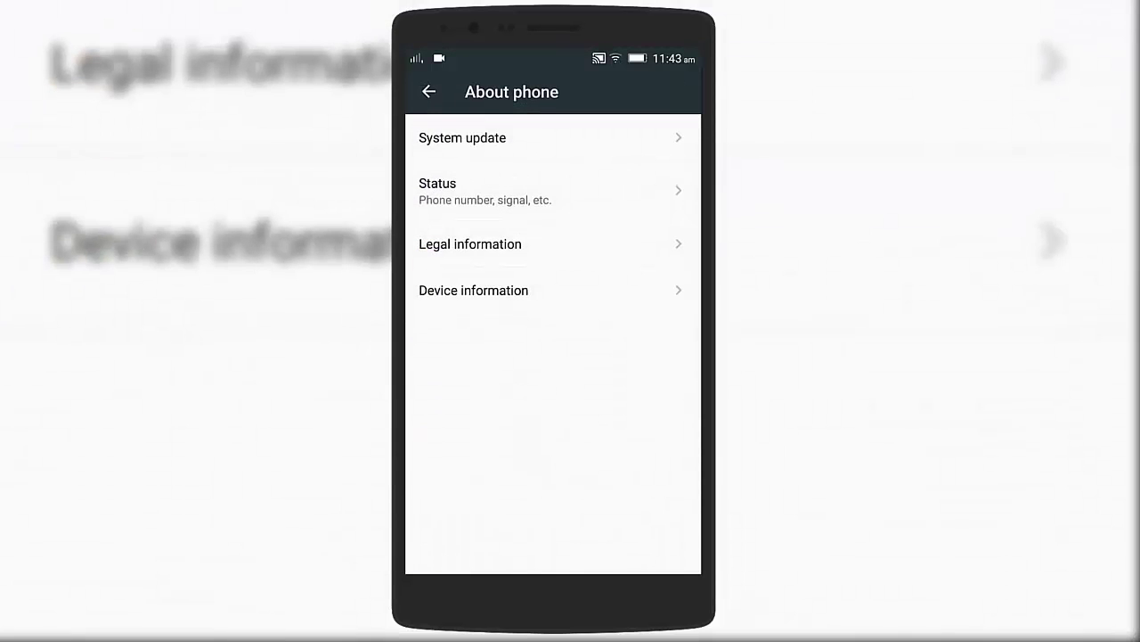
click(615, 289)
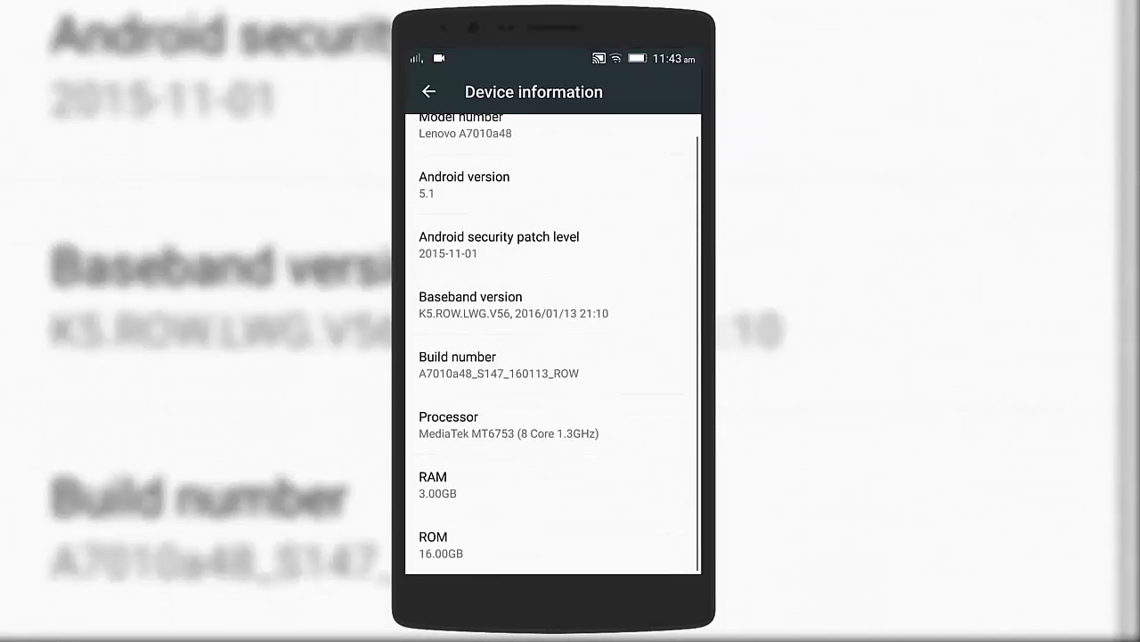
click(499, 364)
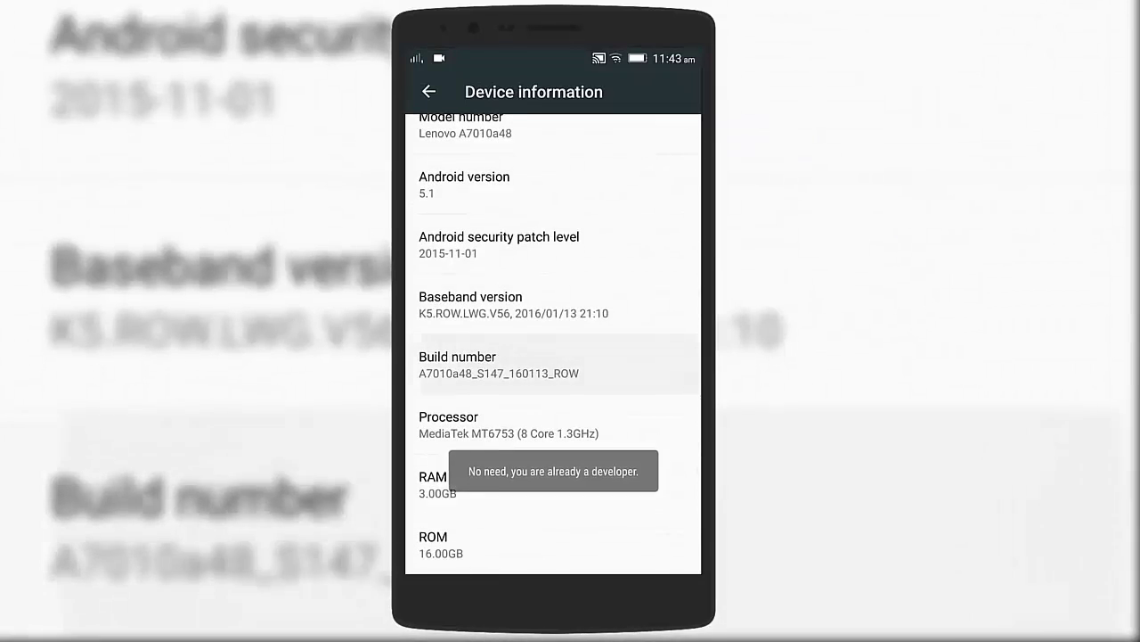
click(532, 490)
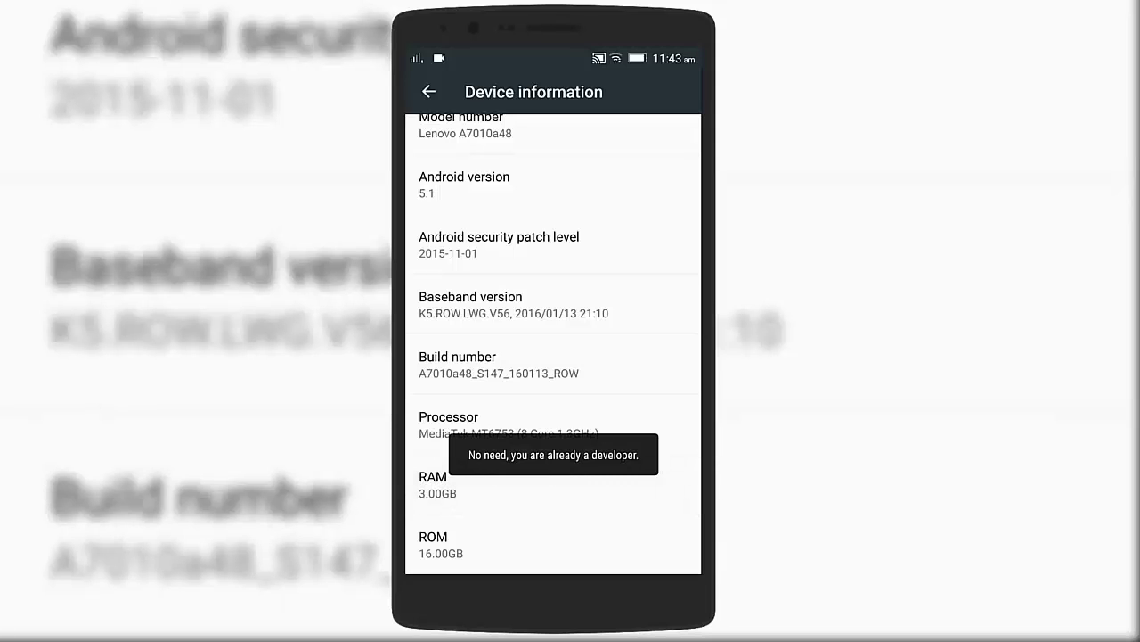
key(Escape)
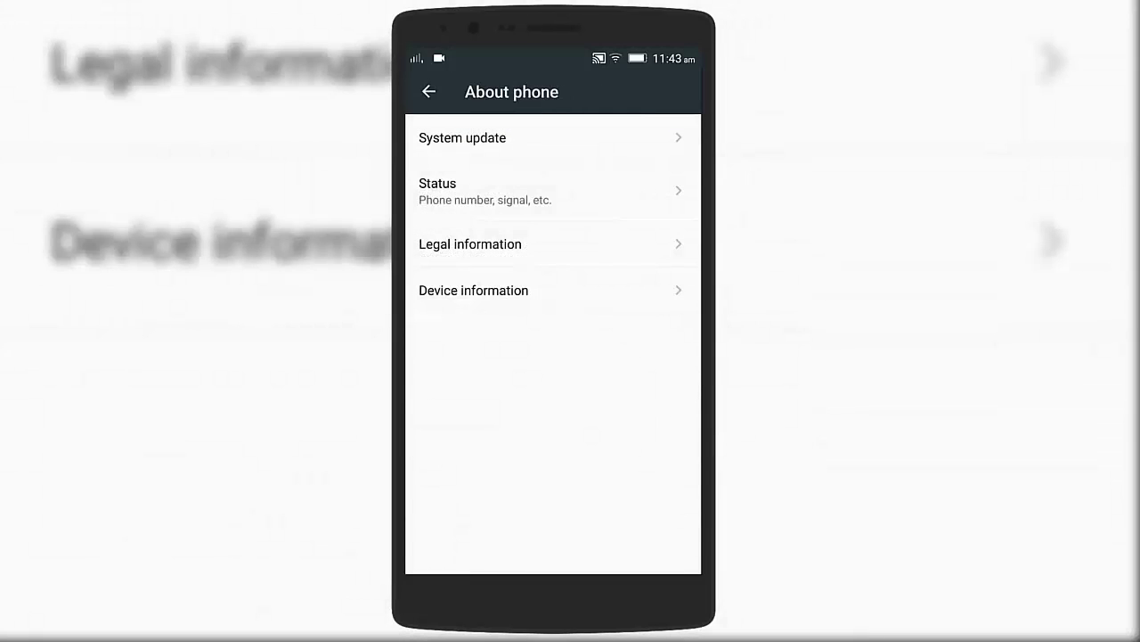
key(Escape)
In Developer options, turn USB debugging off and back on, confirming the allow prompt
click(517, 514)
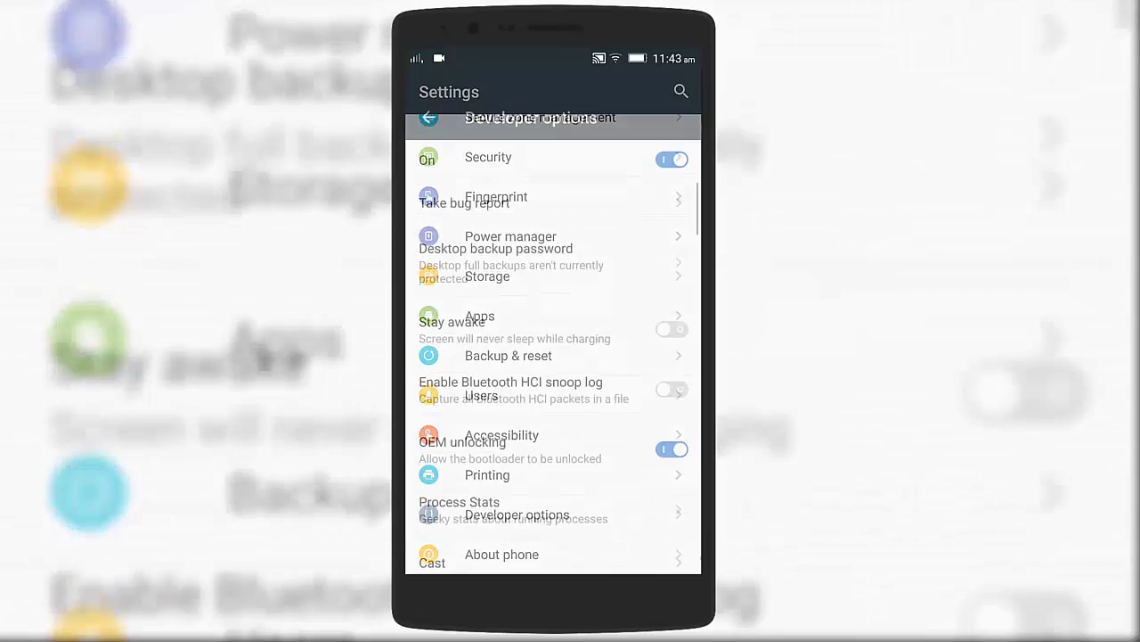
scroll(552, 357, down, 5)
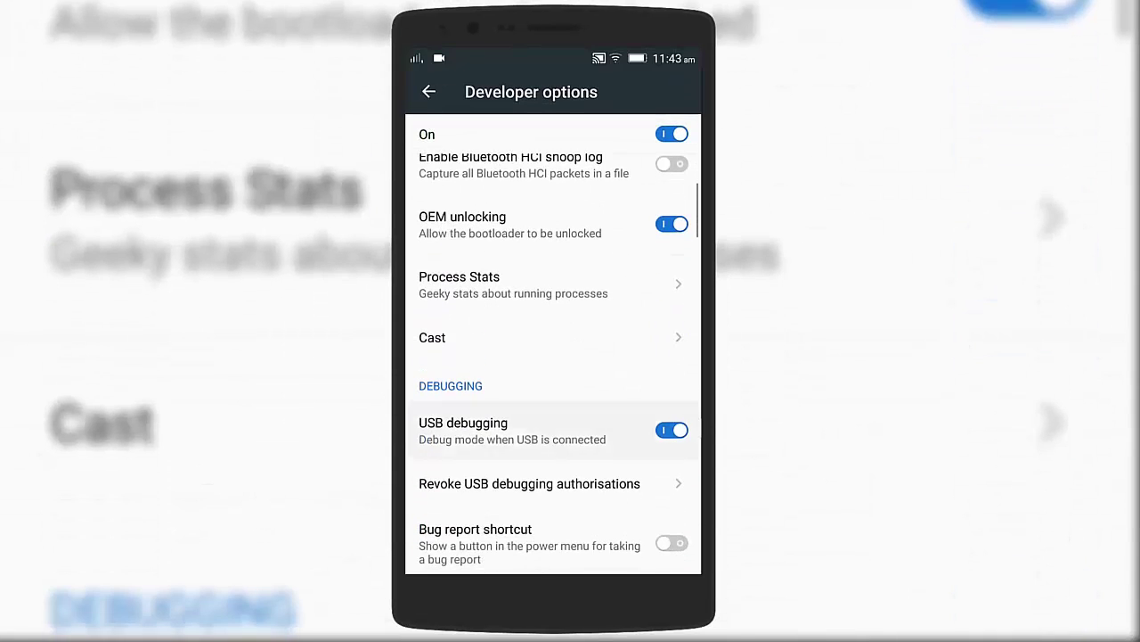
click(672, 430)
click(672, 429)
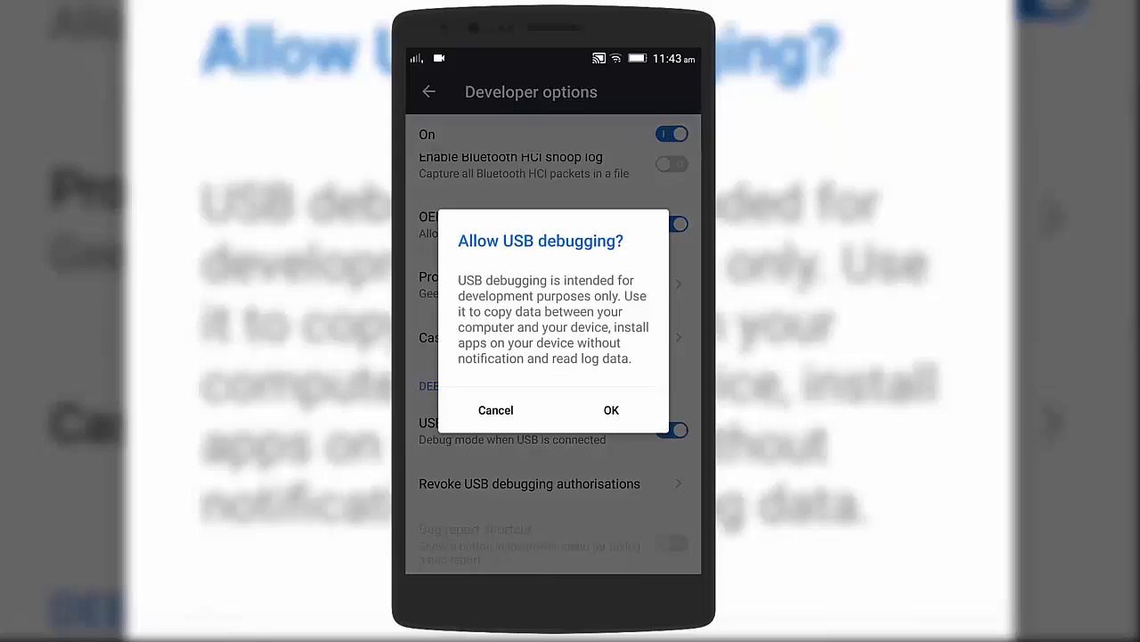
click(611, 410)
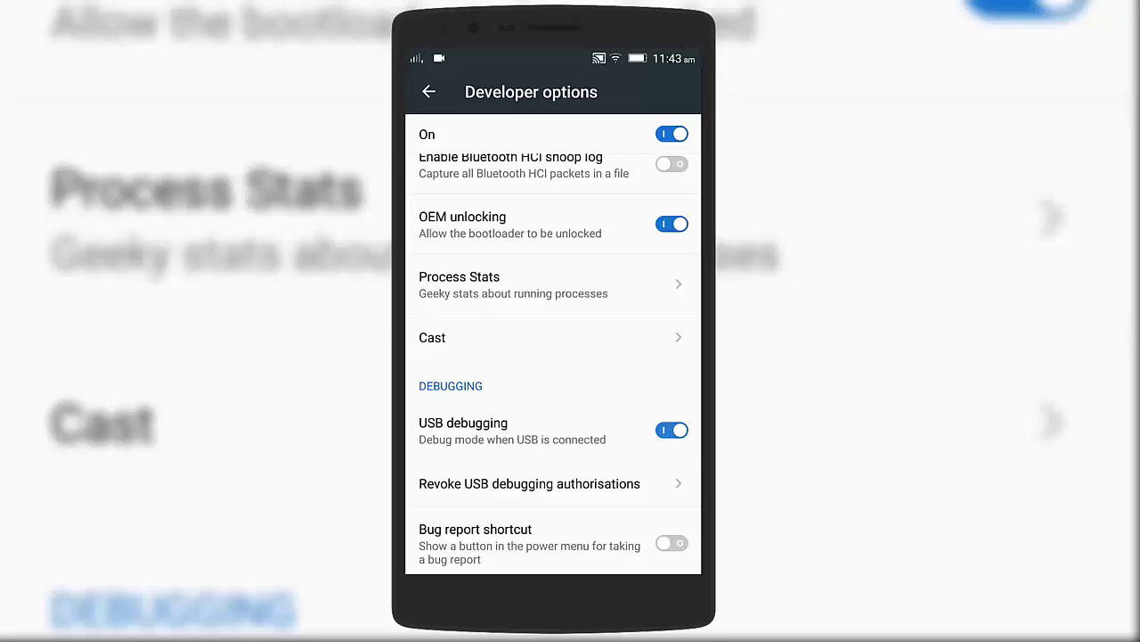
Bring up the phone's power menu and inspect lenovo_k4_project_by_gursewak's patch and recovery folders
key(XF86PowerOff)
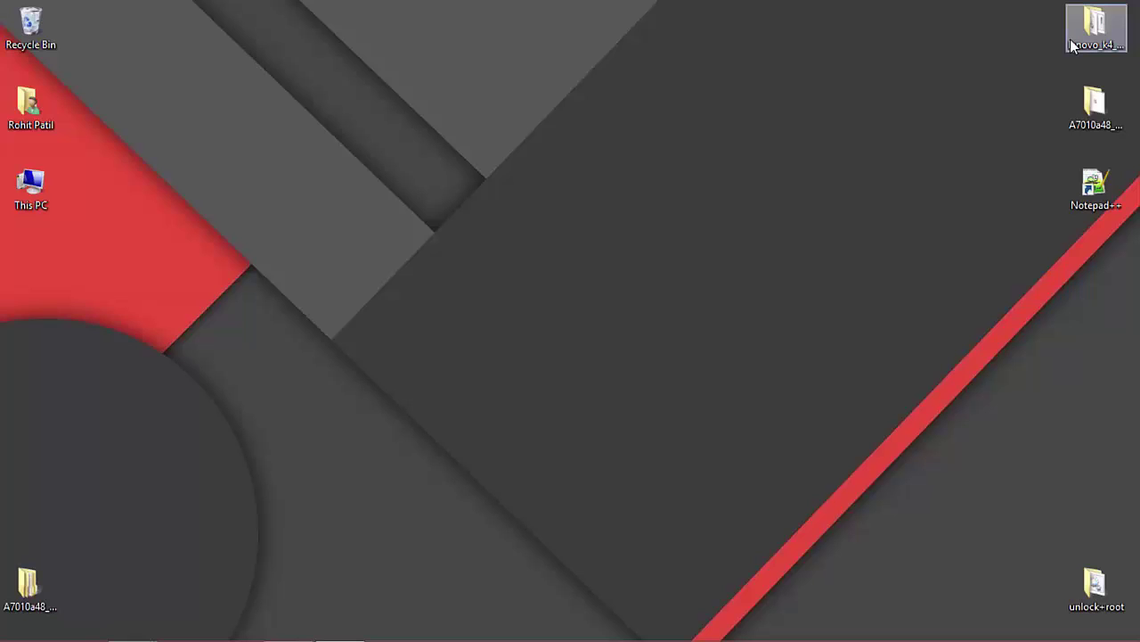
drag(1072, 45, 619, 226)
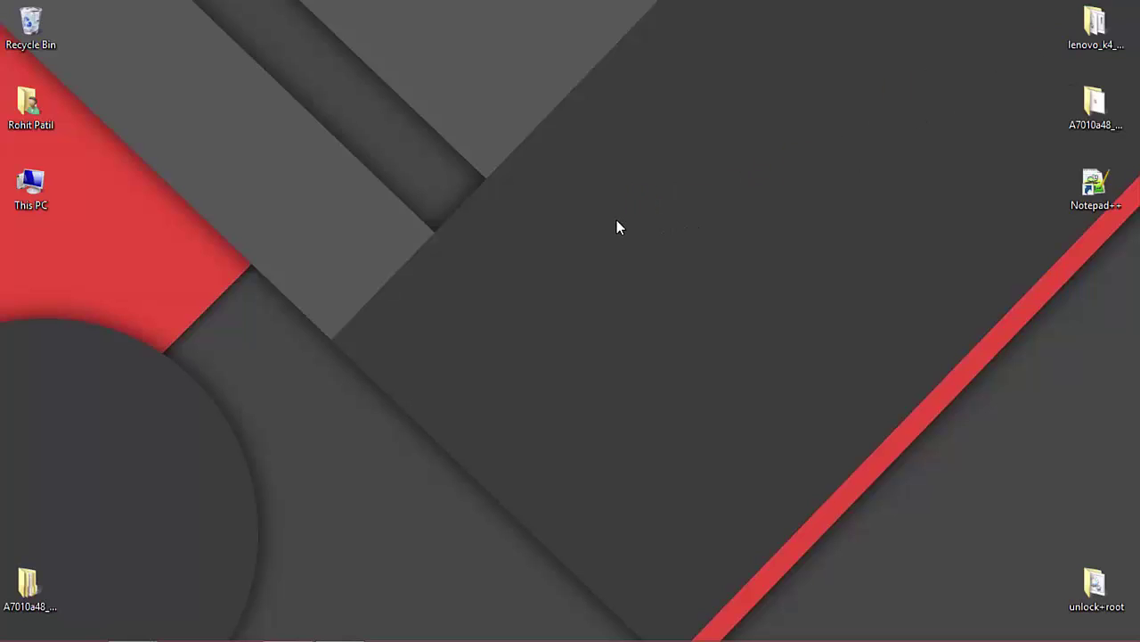
double_click(653, 210)
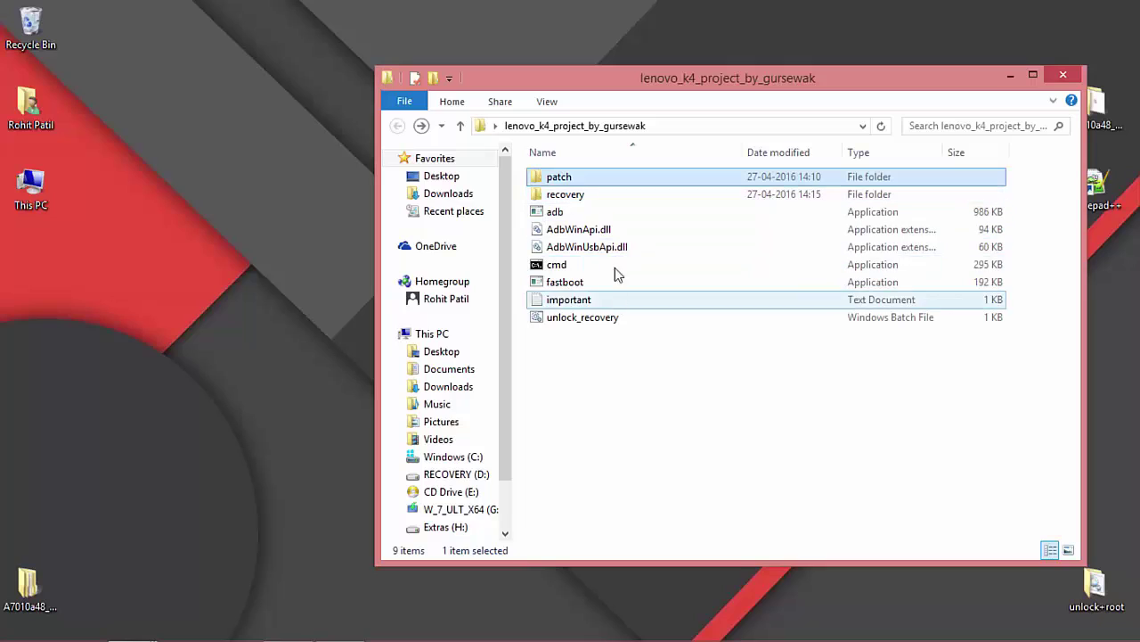
double_click(621, 183)
key(BackSpace)
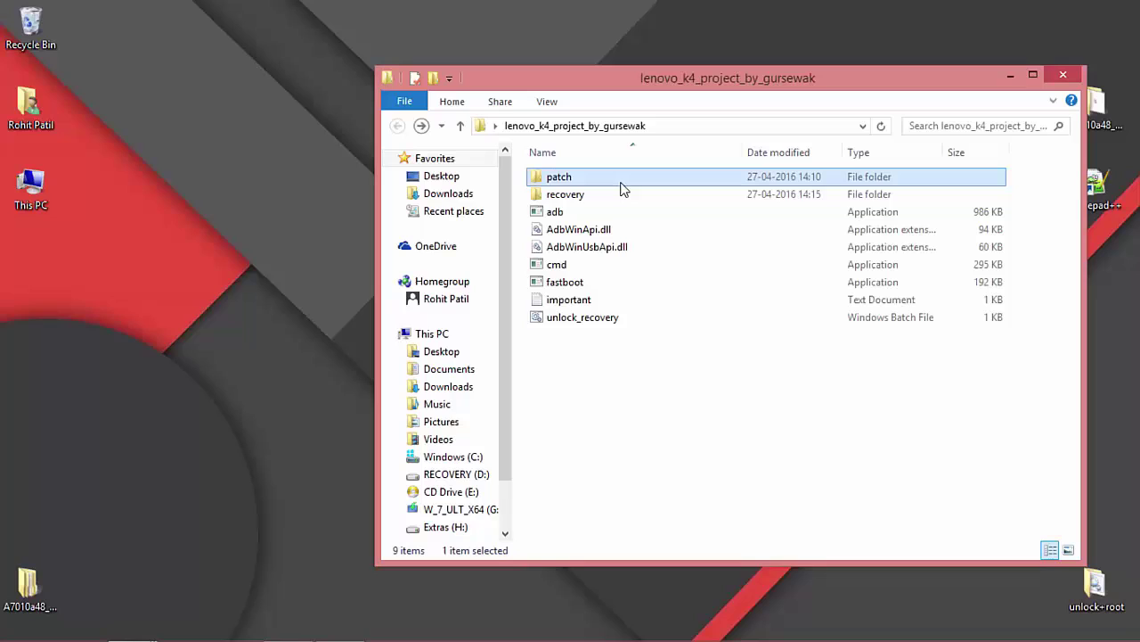
double_click(615, 197)
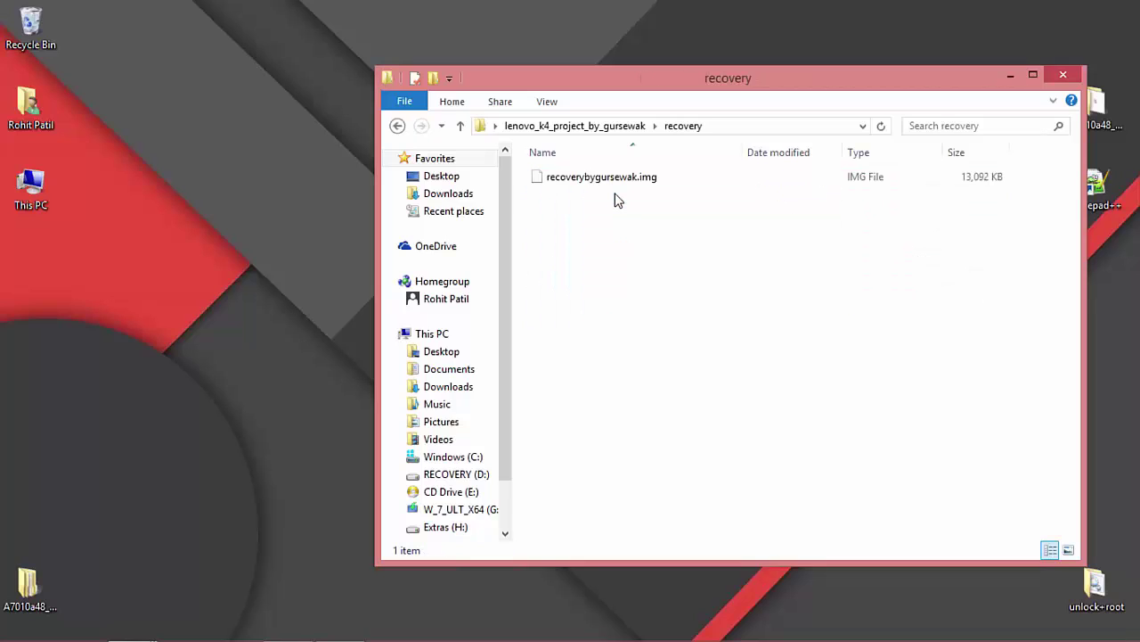
key(BackSpace)
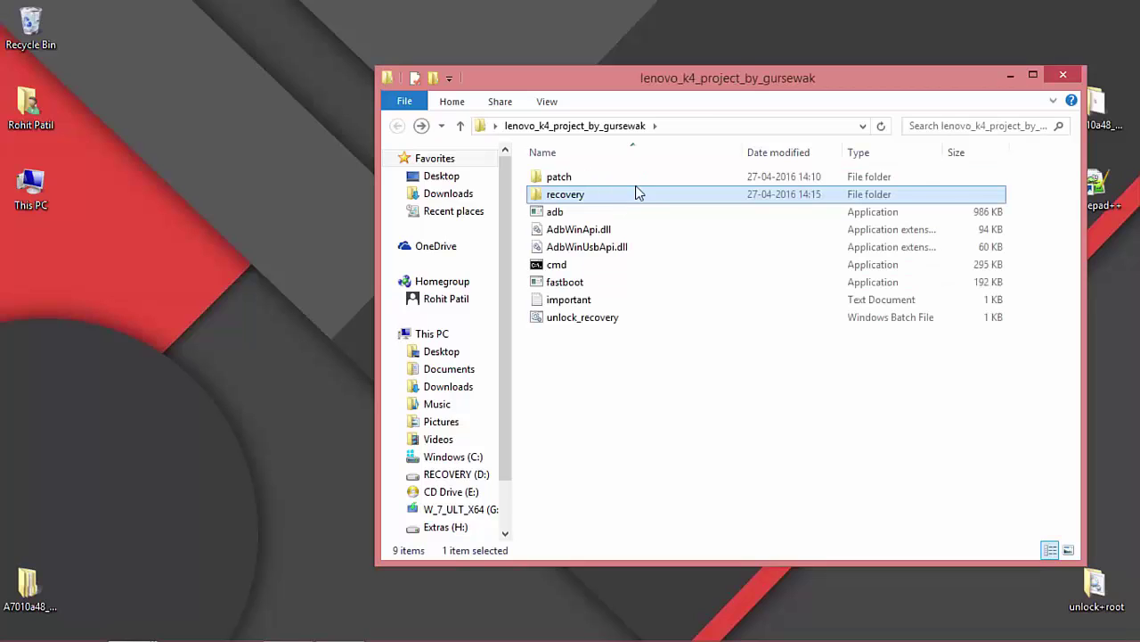
Run flash_tool from A7010_flashtool_v5.1536.00 as administrator
click(1009, 79)
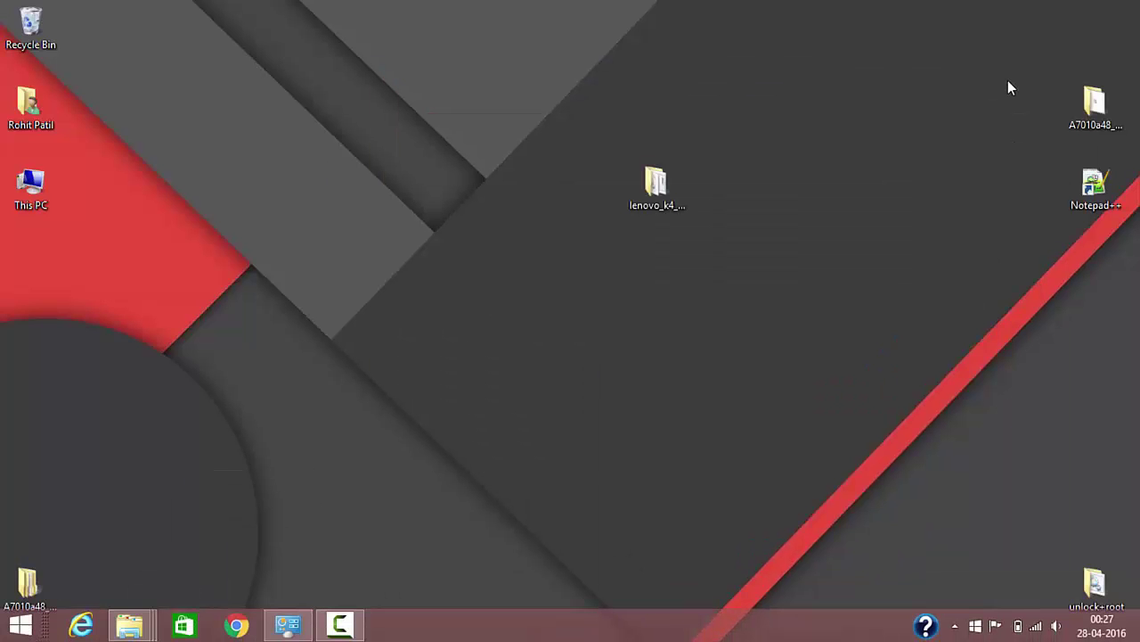
double_click(1083, 101)
double_click(571, 184)
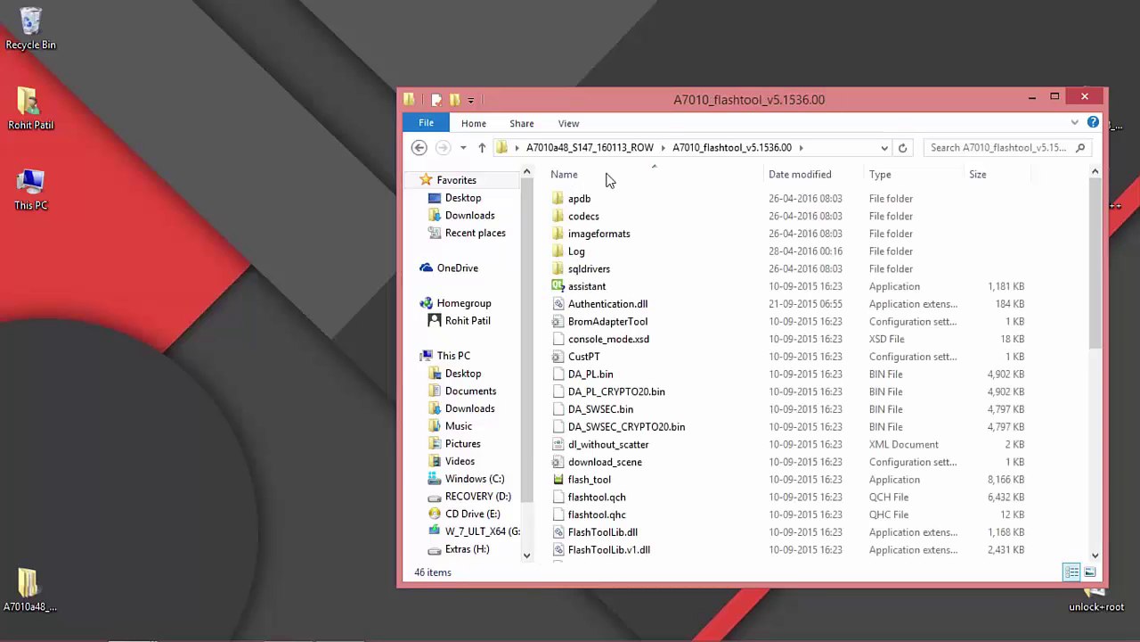
click(613, 481)
right_click(612, 481)
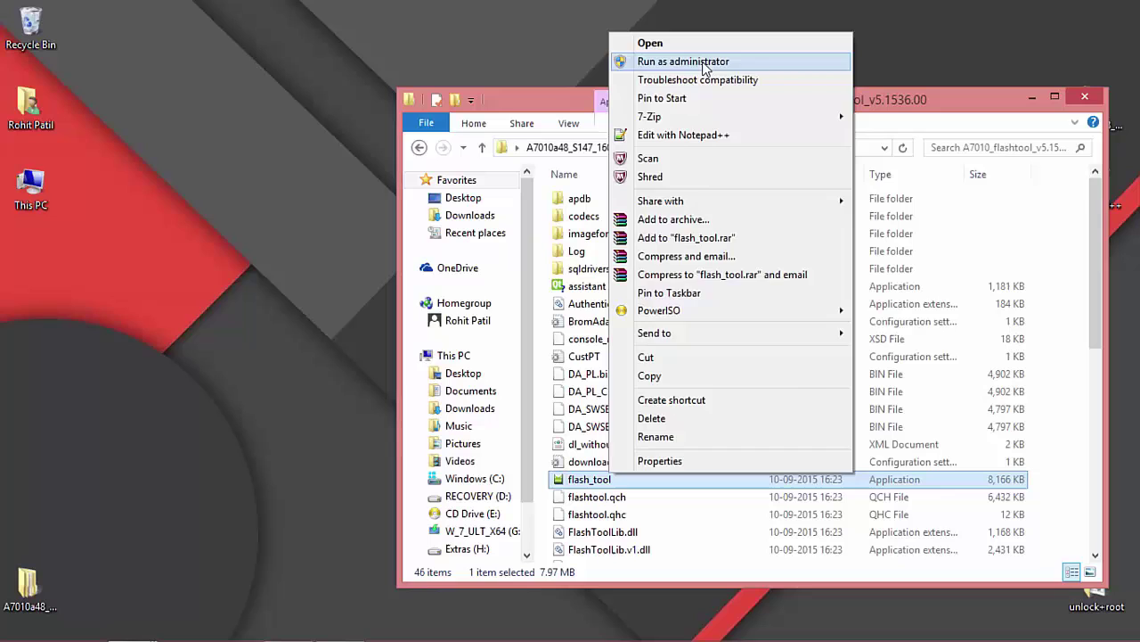
click(703, 62)
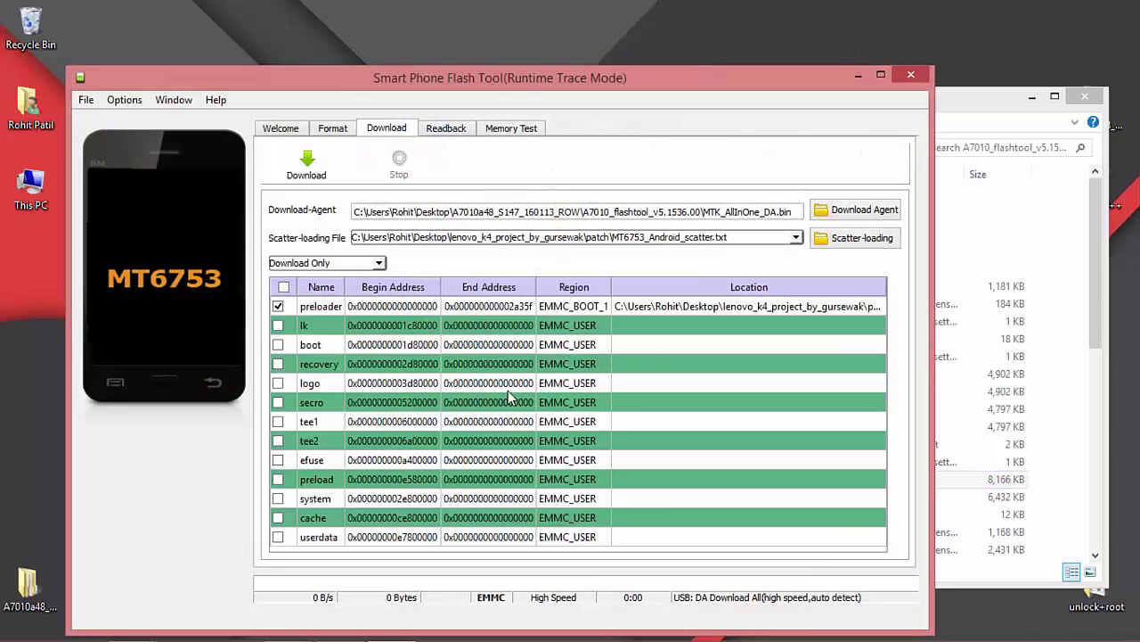
Load MT6753_Android_scatter.txt from lenovo_k4_project_by_gursewak\patch as the scatter file
click(857, 242)
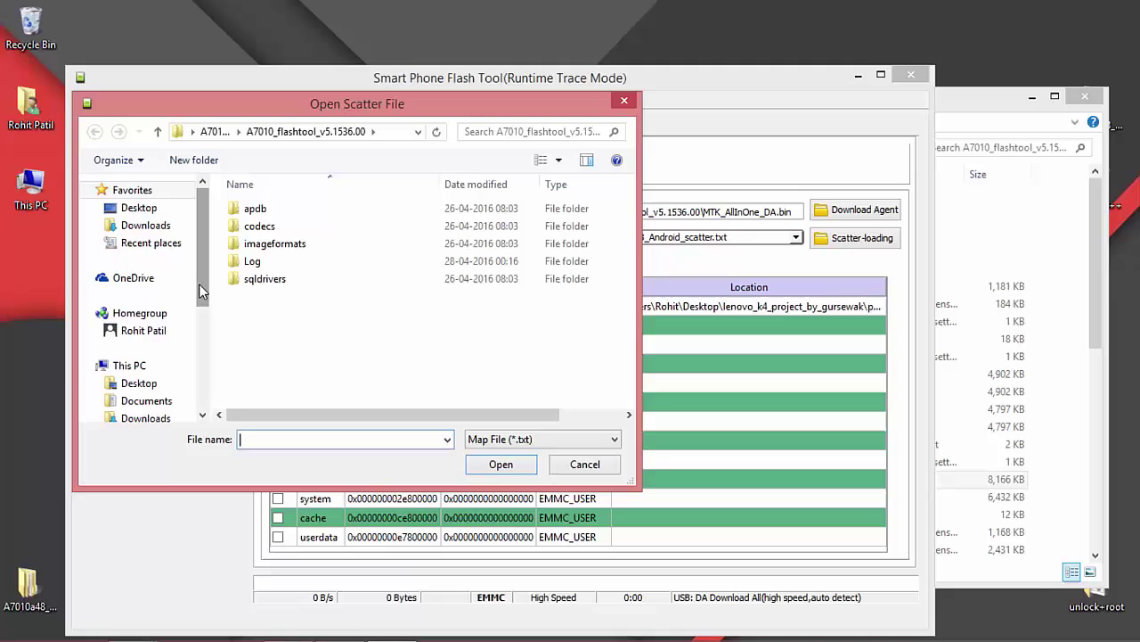
click(153, 385)
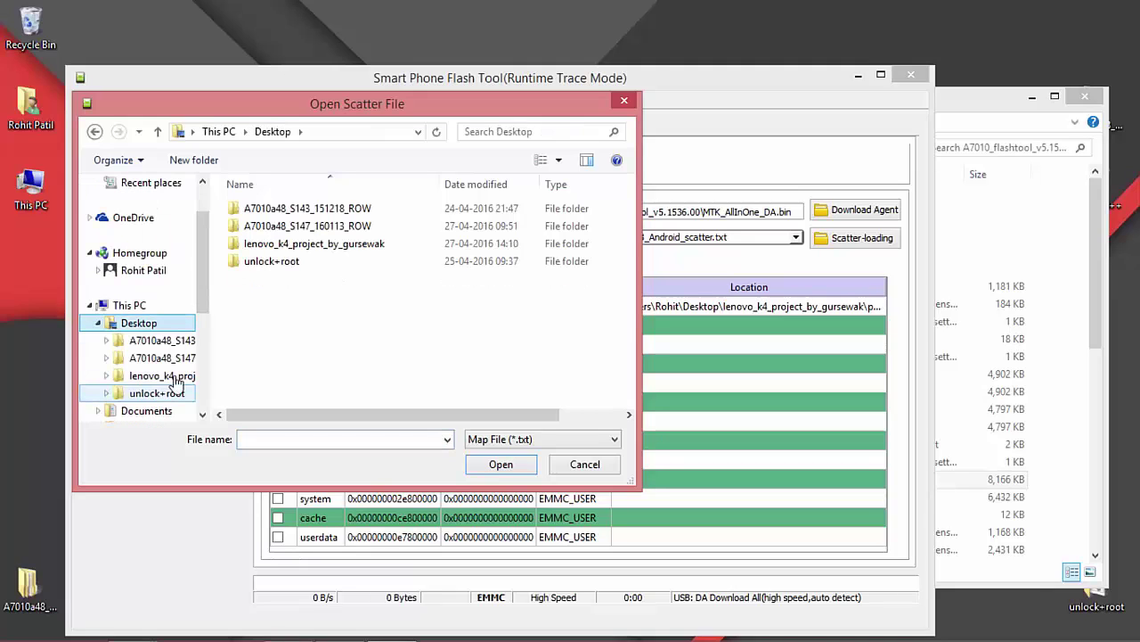
double_click(339, 243)
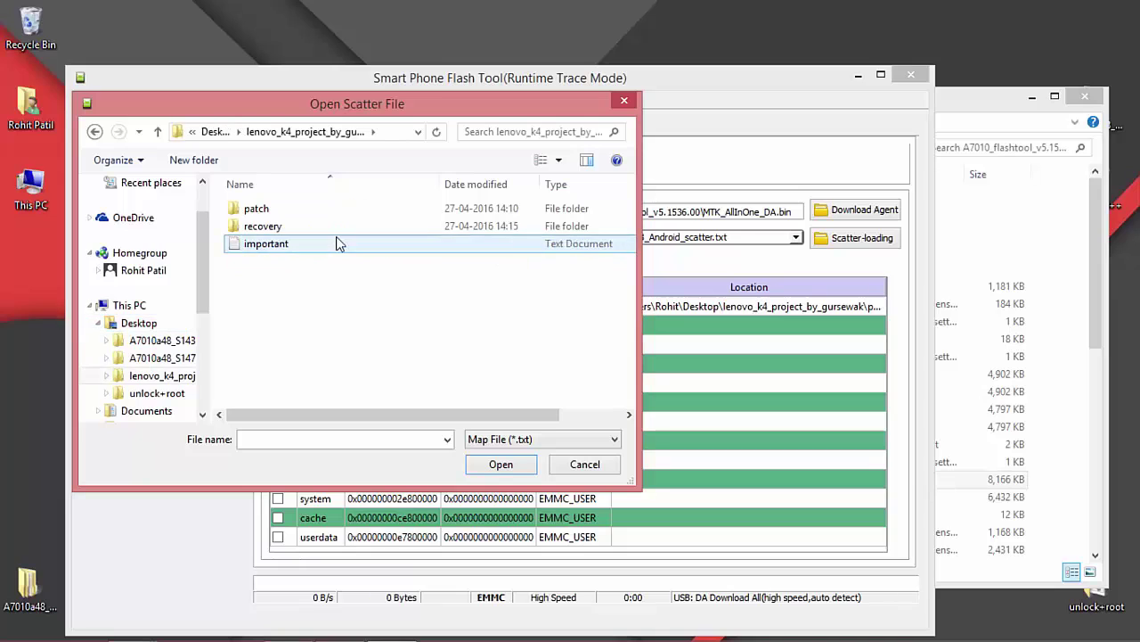
double_click(311, 219)
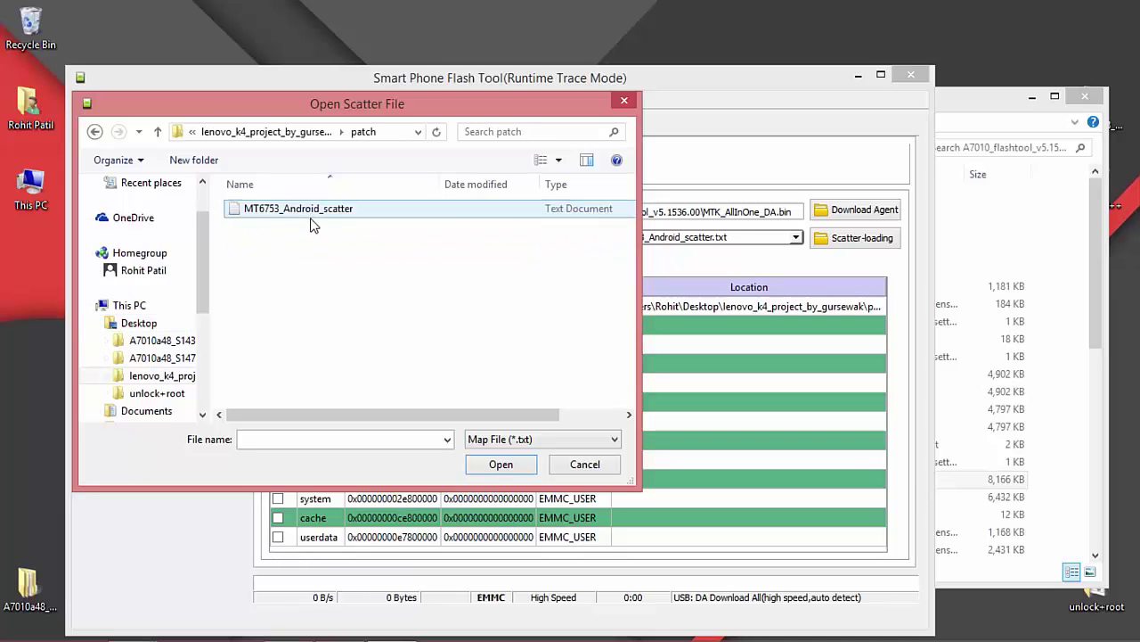
click(317, 221)
double_click(319, 221)
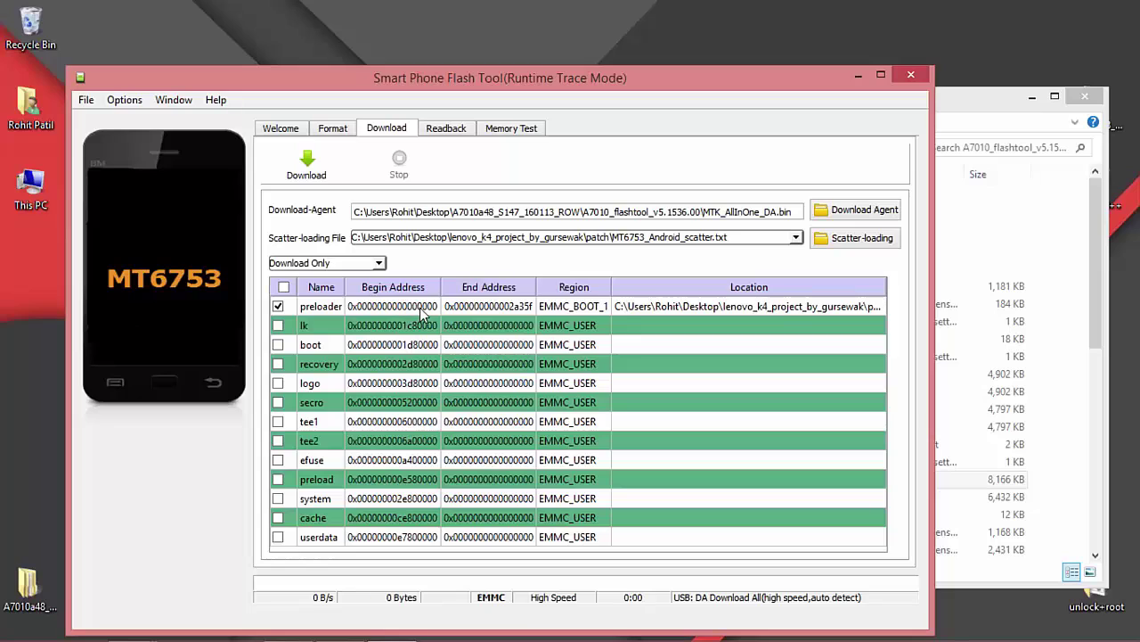
Flash the checked preloader to the phone and close the Download Ok message
click(309, 163)
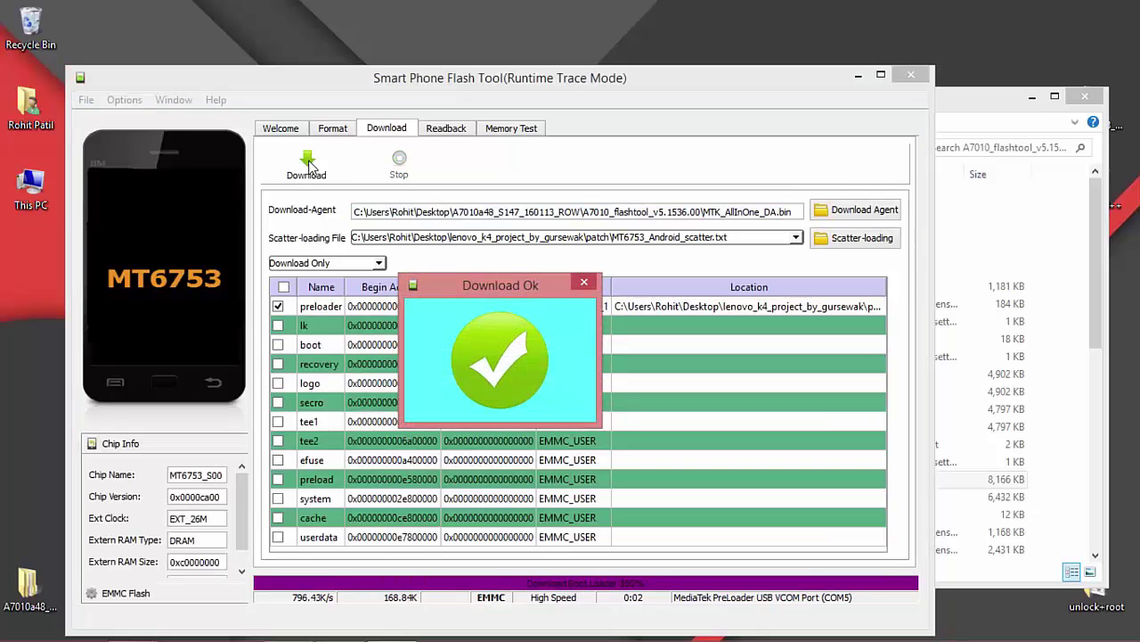
click(584, 283)
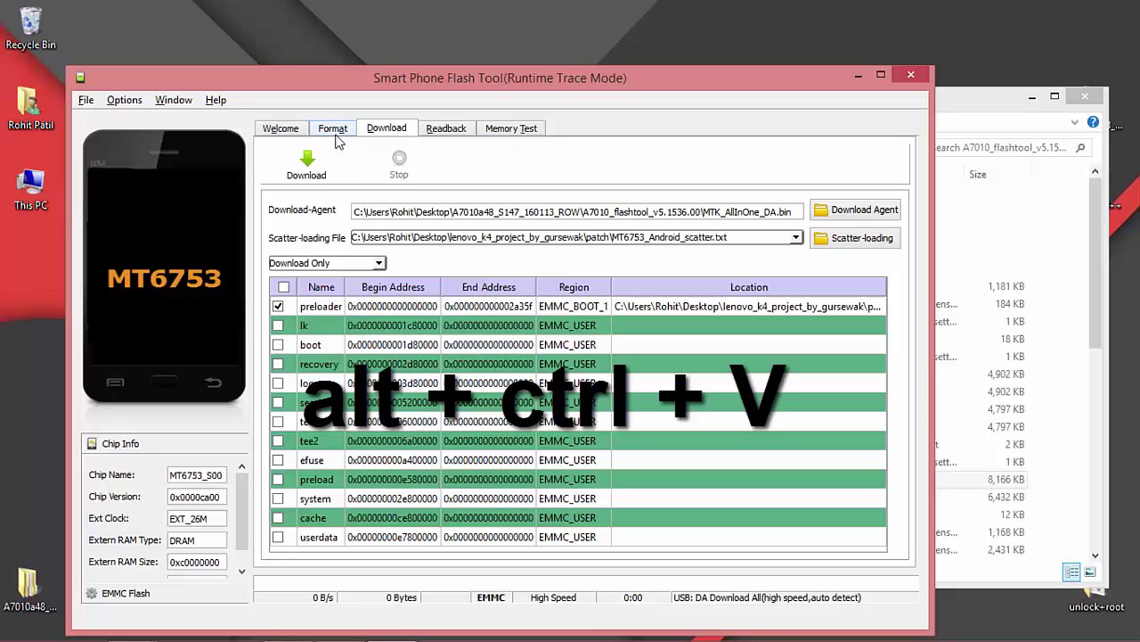
Enable Advanced Mode with Ctrl+Alt+V and open the Write Memory page from the Window menu
key(ctrl+alt+v)
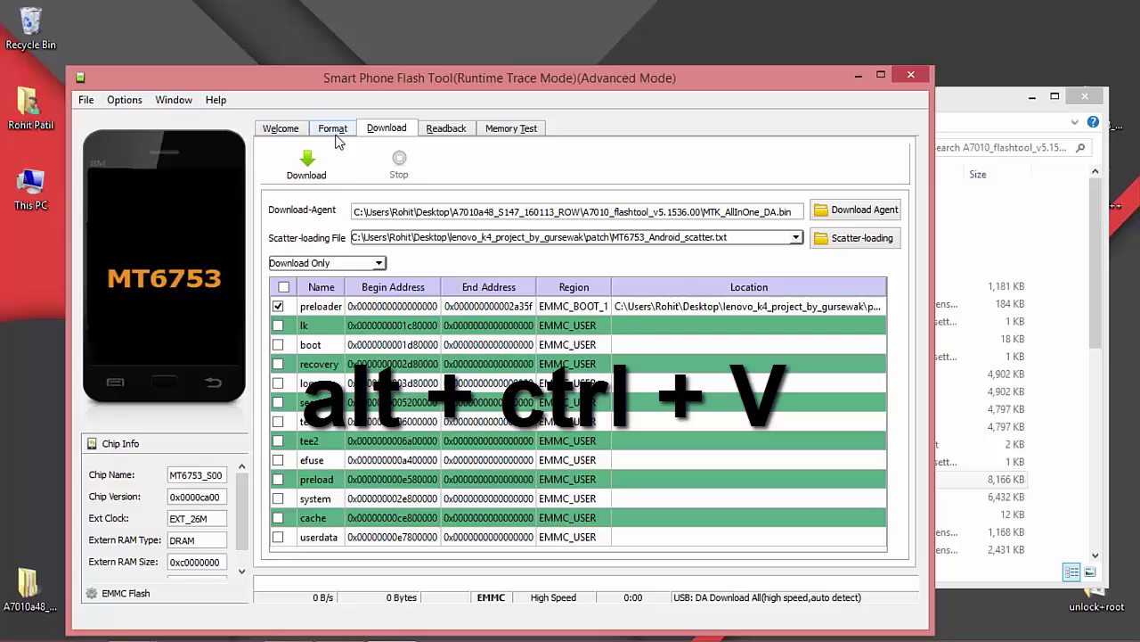
drag(704, 71, 727, 47)
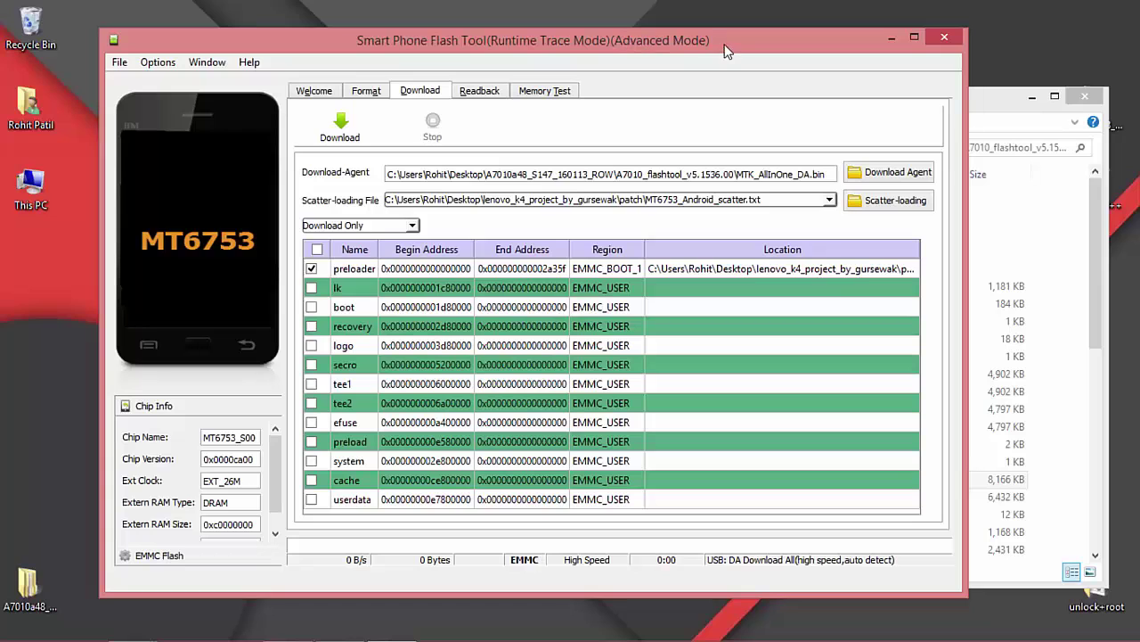
mouse_move(722, 43)
mouse_down()
mouse_move(635, 42)
mouse_move(739, 42)
mouse_up()
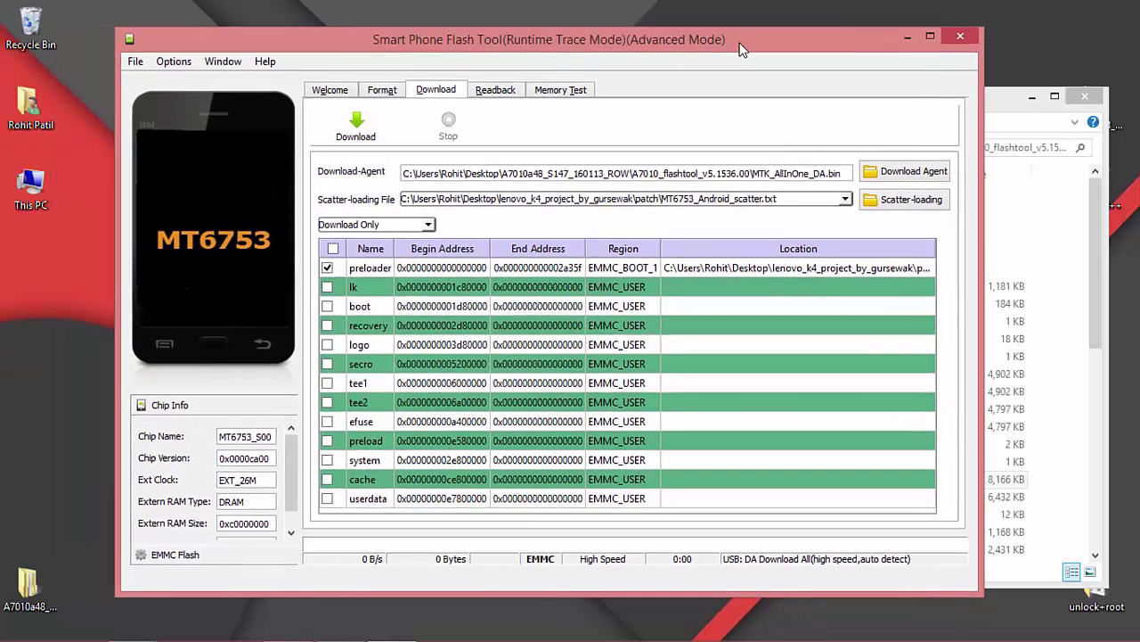
click(223, 60)
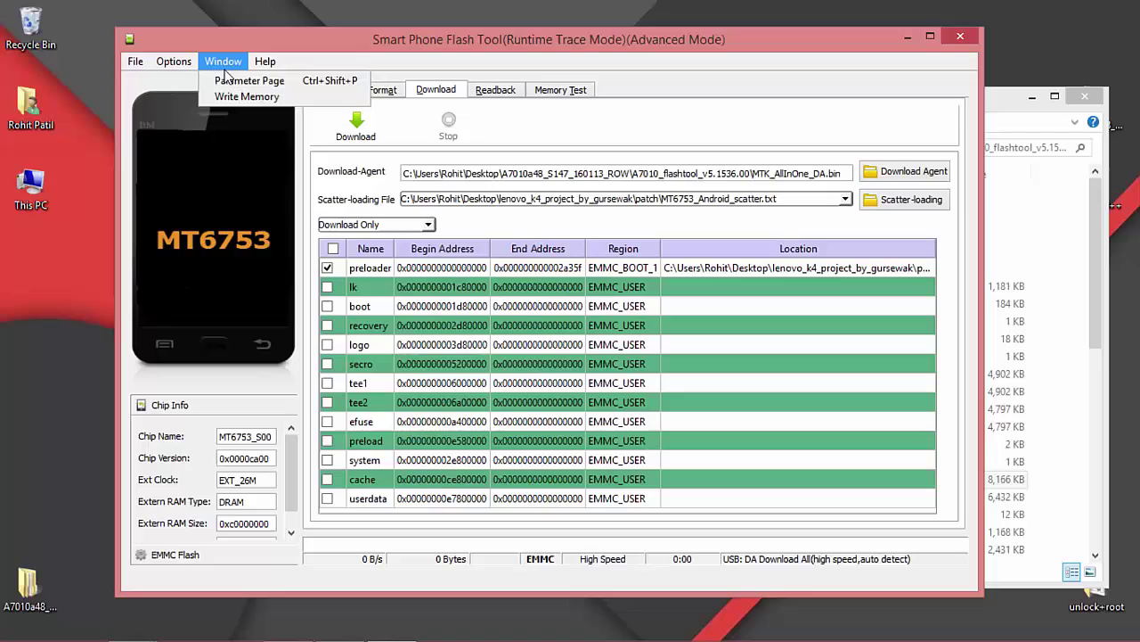
click(234, 96)
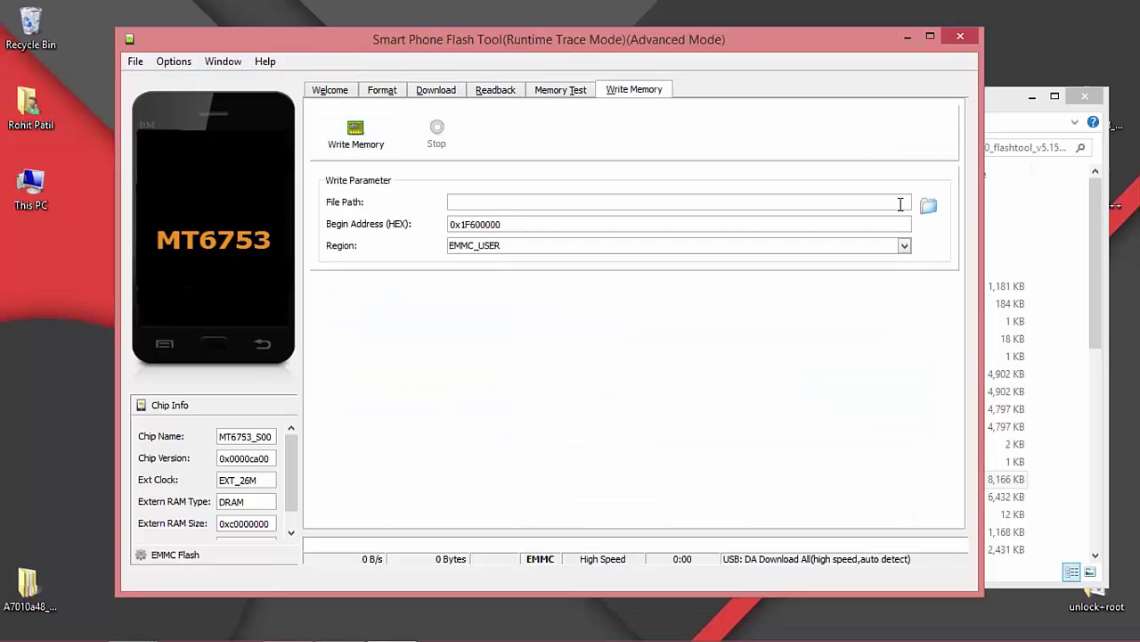
Set the Write Memory file path to uboot.bin in lenovo_k4_project_by_gursewak\patch
click(929, 206)
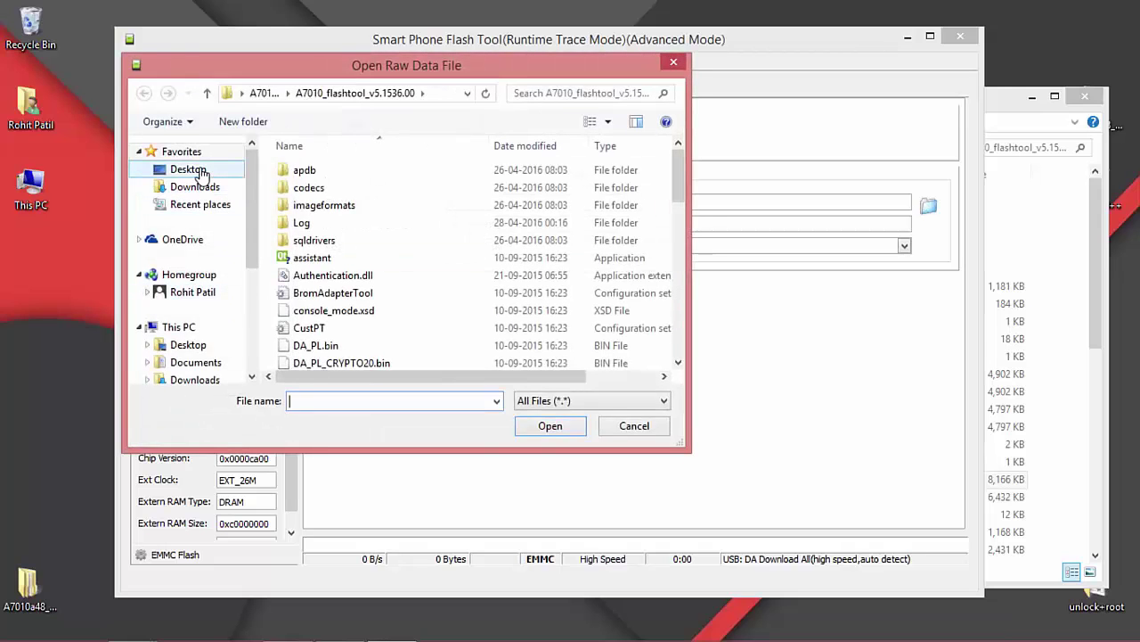
click(188, 169)
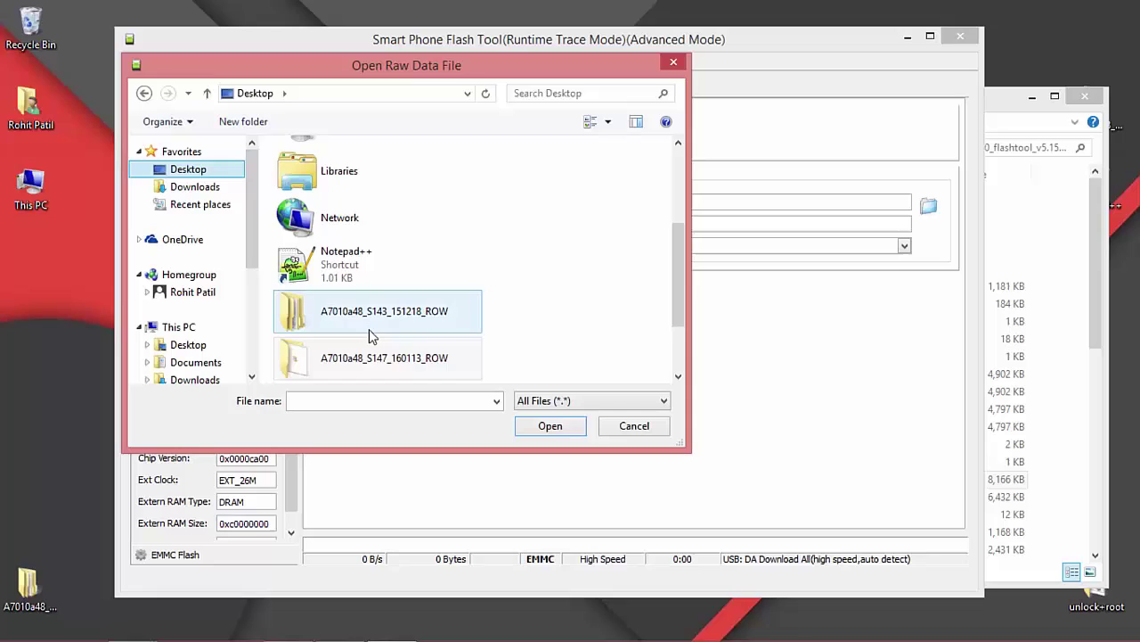
scroll(371, 331, down, 2)
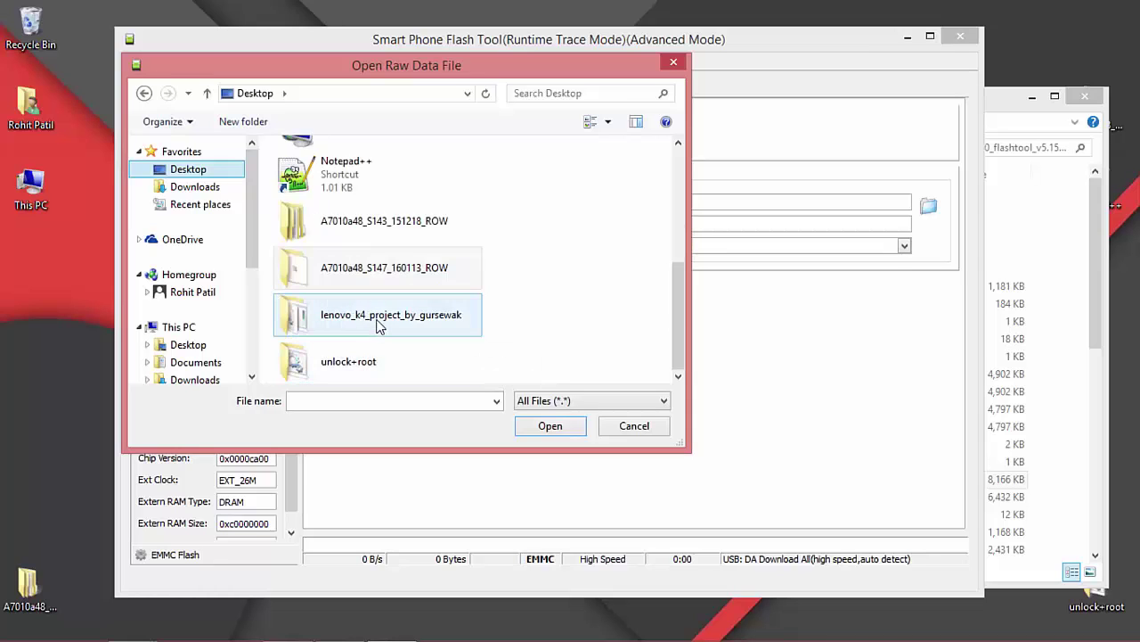
double_click(375, 326)
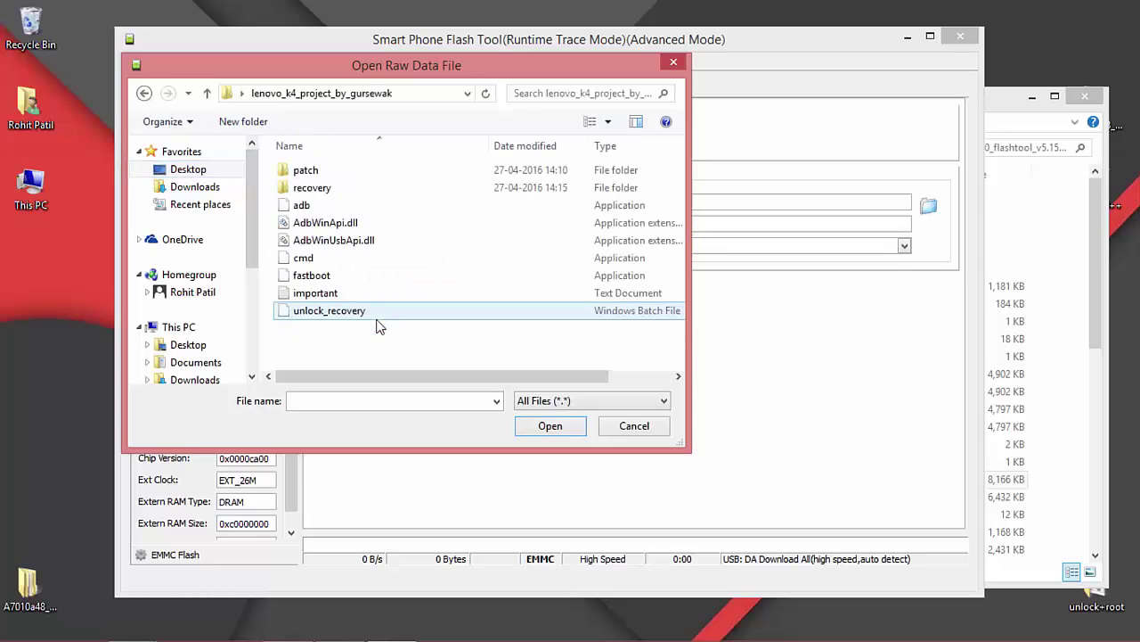
click(383, 177)
double_click(384, 176)
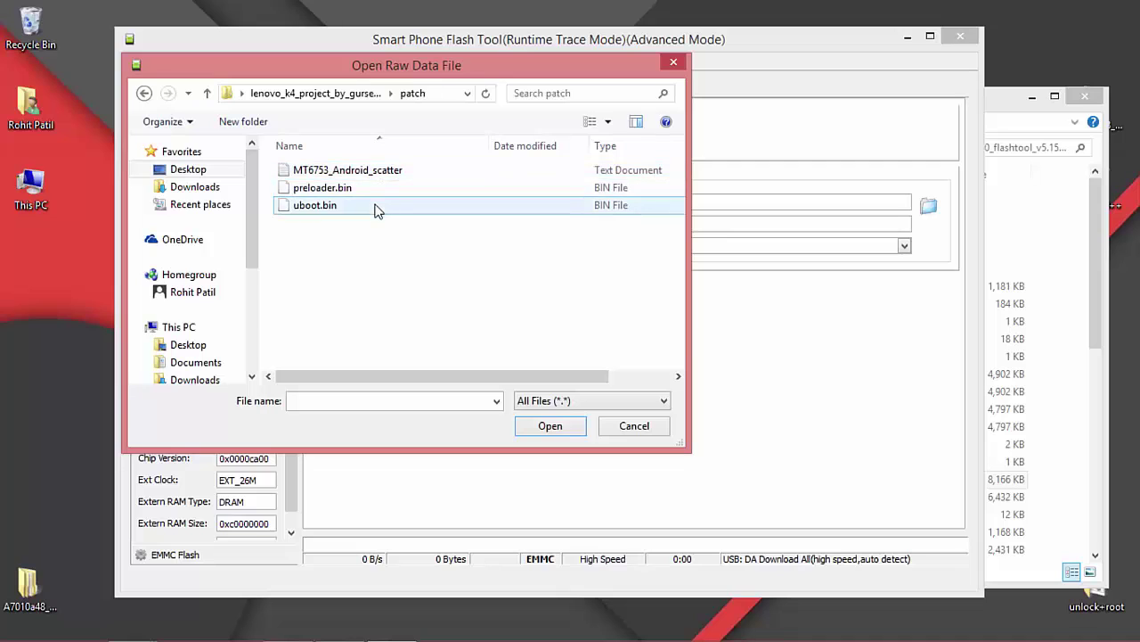
double_click(376, 206)
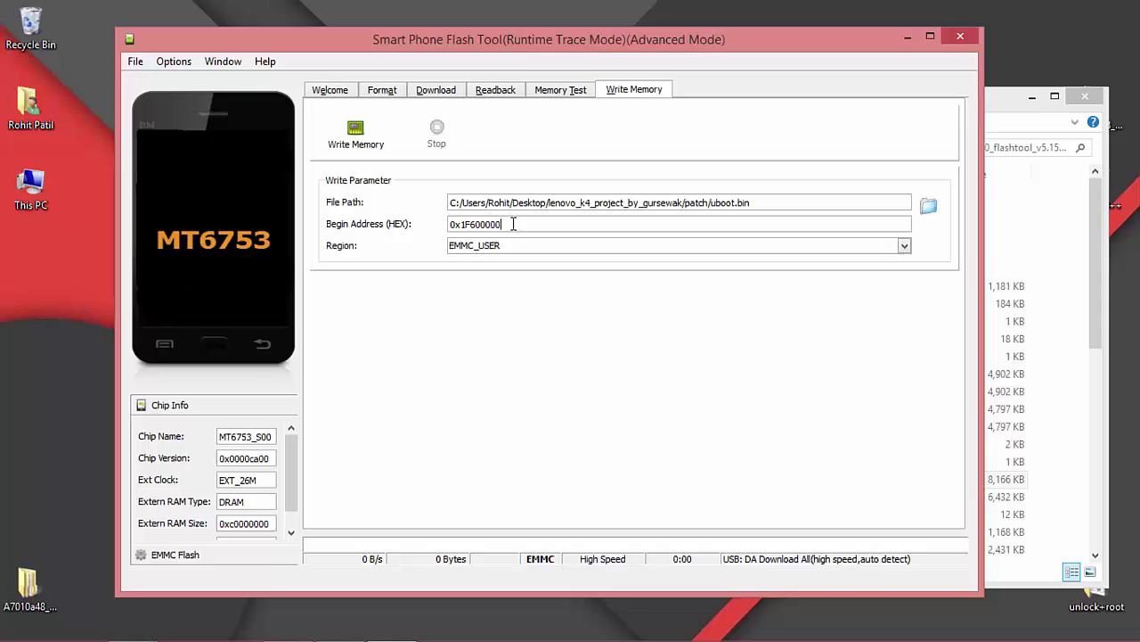
Set the begin address to 0x1c80000 with region EMMC_USER
key(BackSpace)
key(BackSpace)
key(BackSpace)
key(BackSpace)
key(BackSpace)
text(c80000)
click(904, 247)
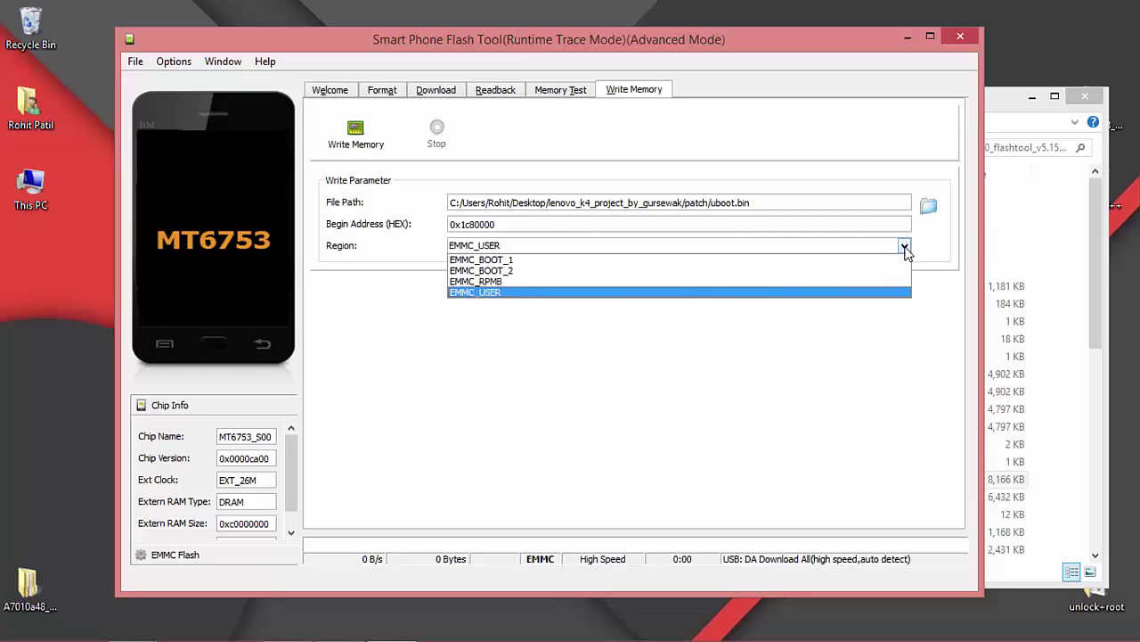
click(735, 294)
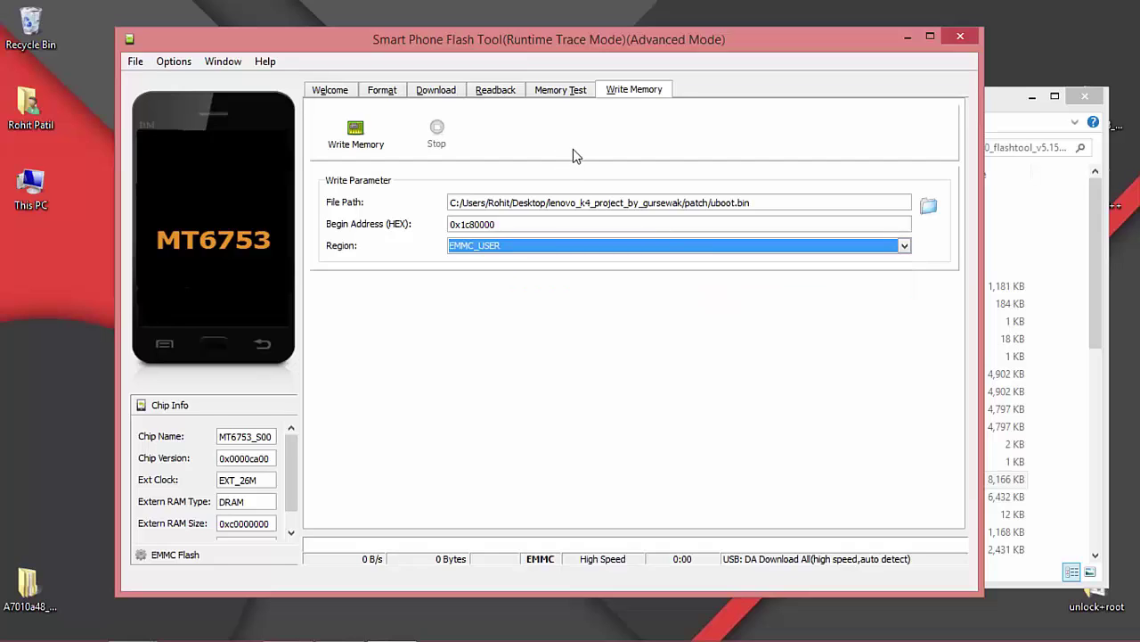
Write uboot.bin to the phone's memory, reaching 100% and Write Memory Ok
click(433, 90)
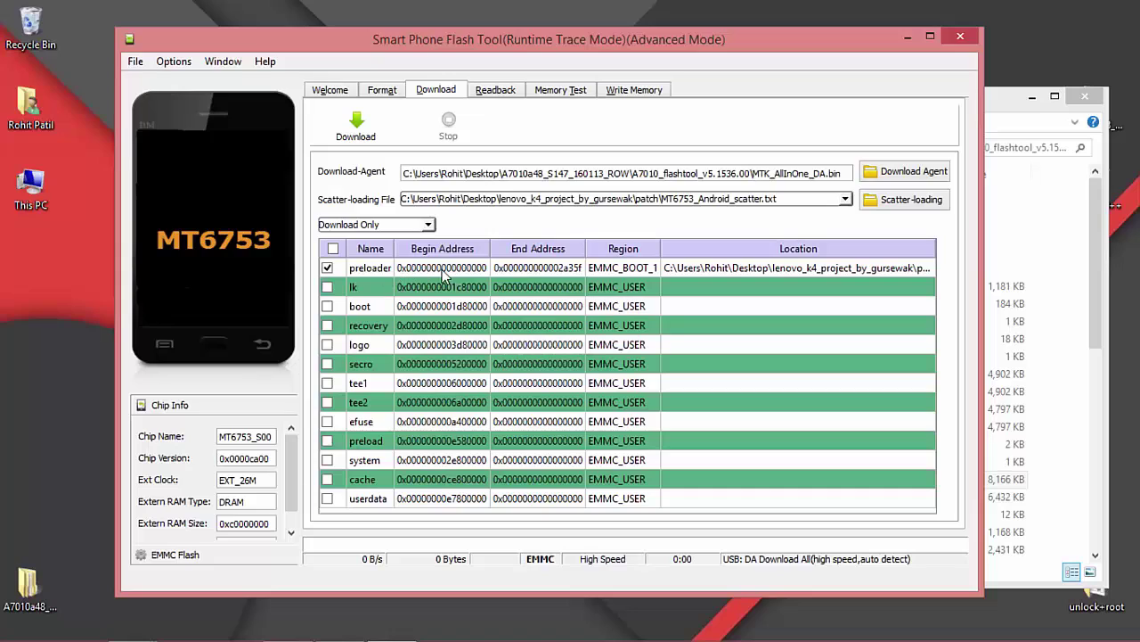
click(608, 91)
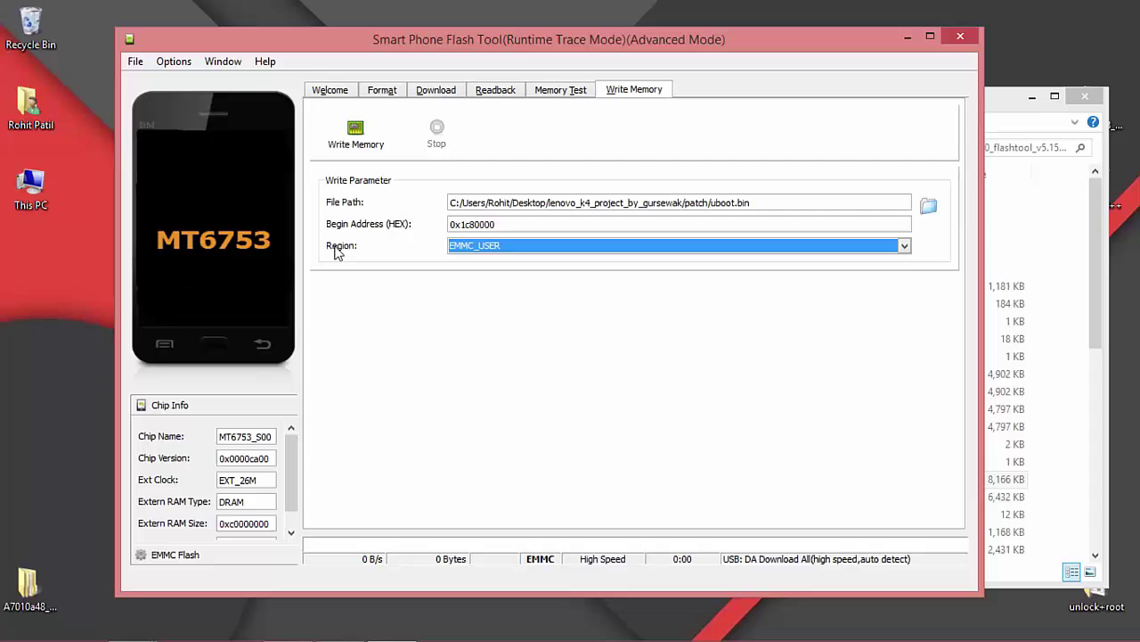
click(349, 133)
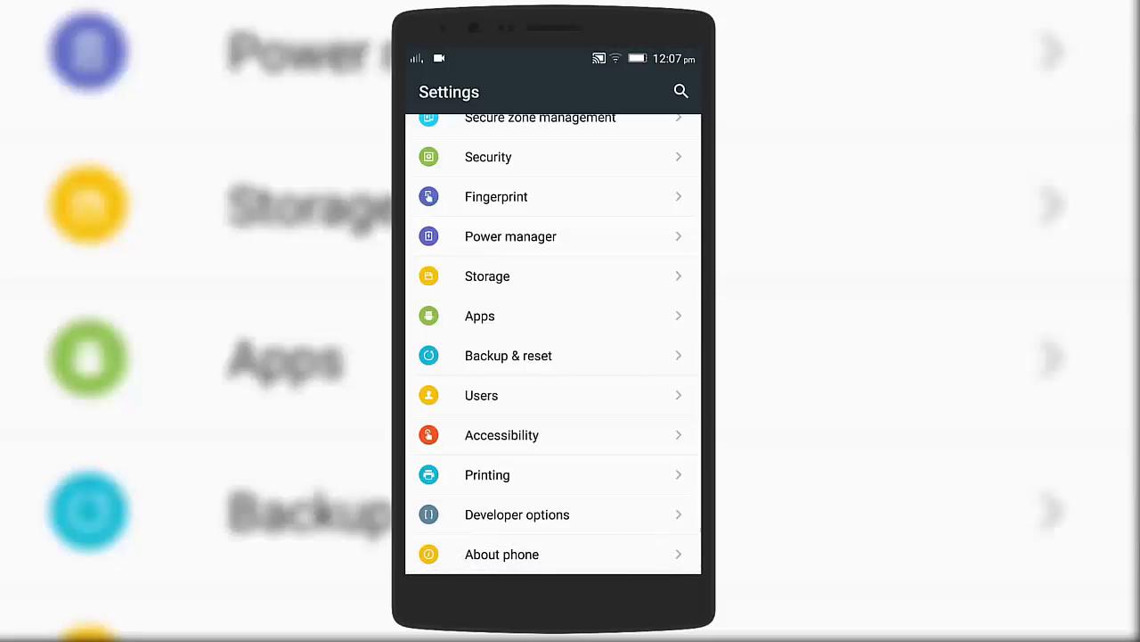
Switch on OEM unlocking in Developer options, confirming Enable, and check USB debugging is on
click(535, 512)
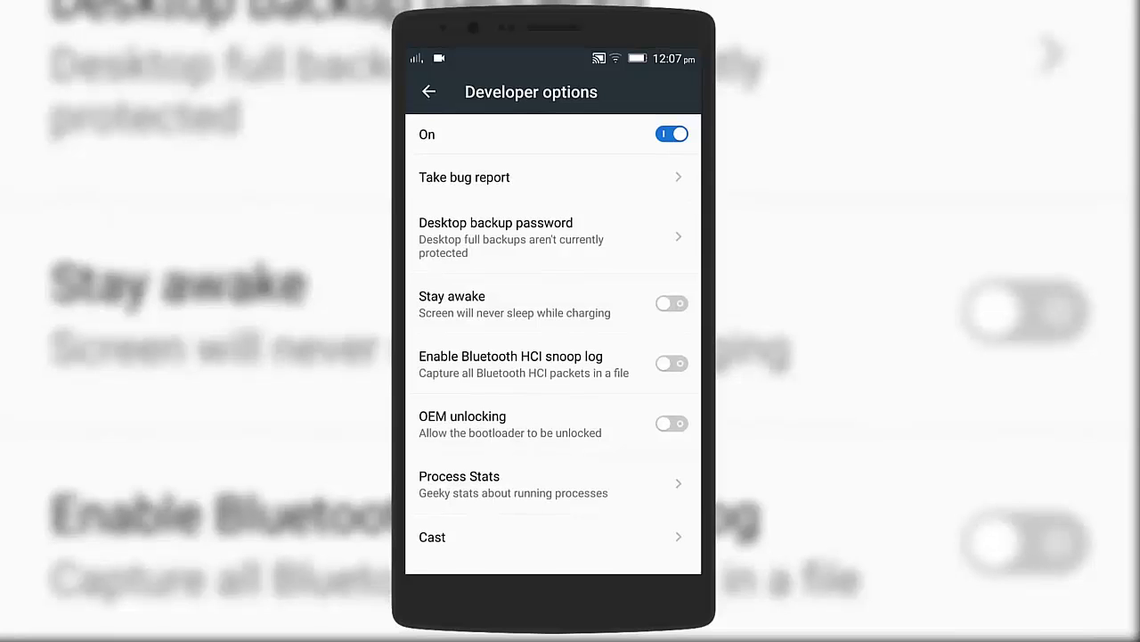
scroll(552, 356, down, 2)
click(672, 337)
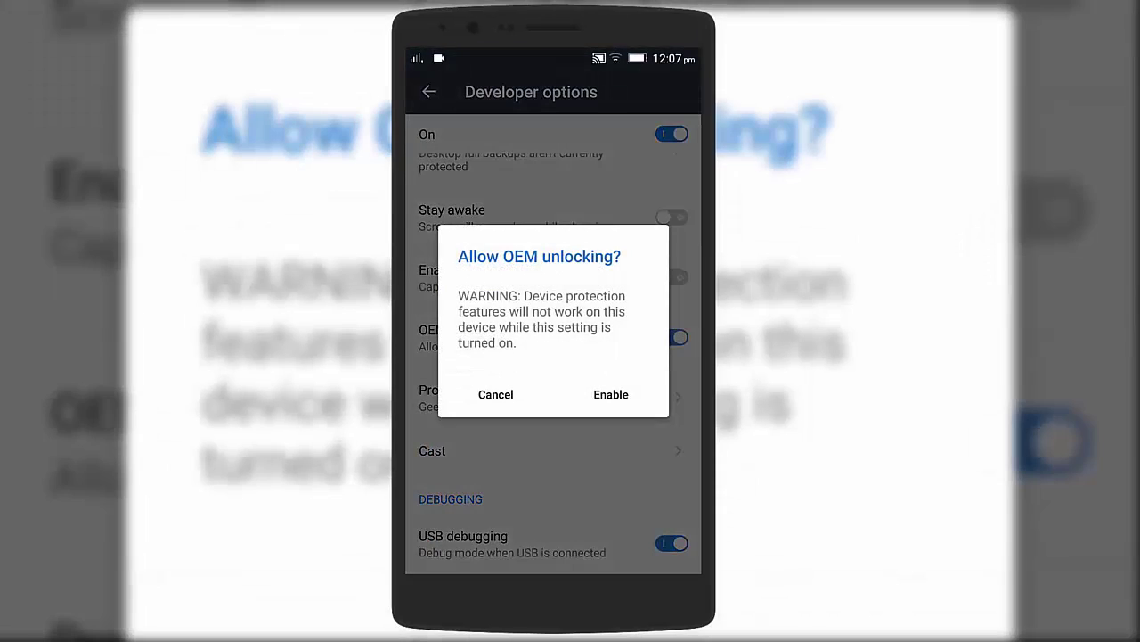
click(611, 392)
scroll(552, 356, down, 2)
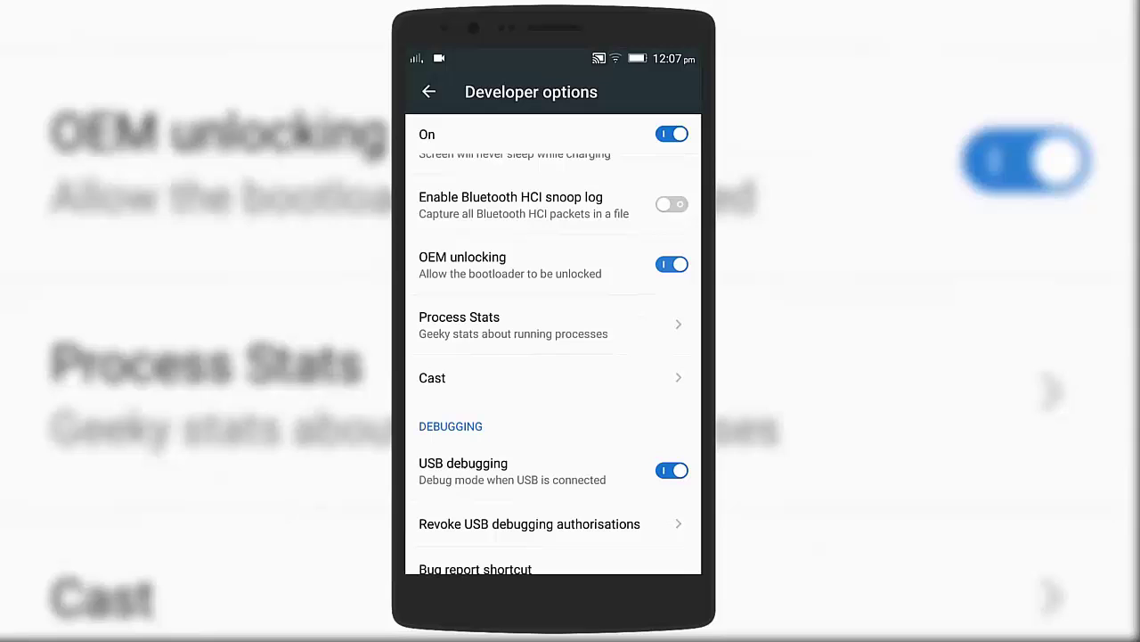
scroll(553, 470, down, 1)
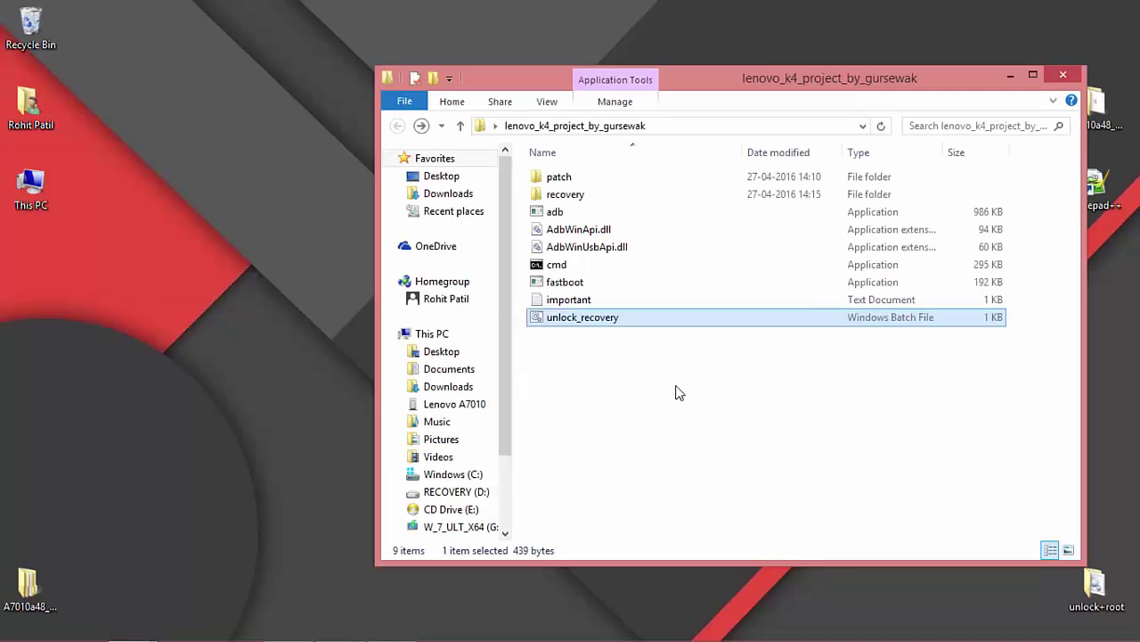
Run the unlock_recovery batch file from the lenovo_k4_project_by_gursewak folder
double_click(649, 324)
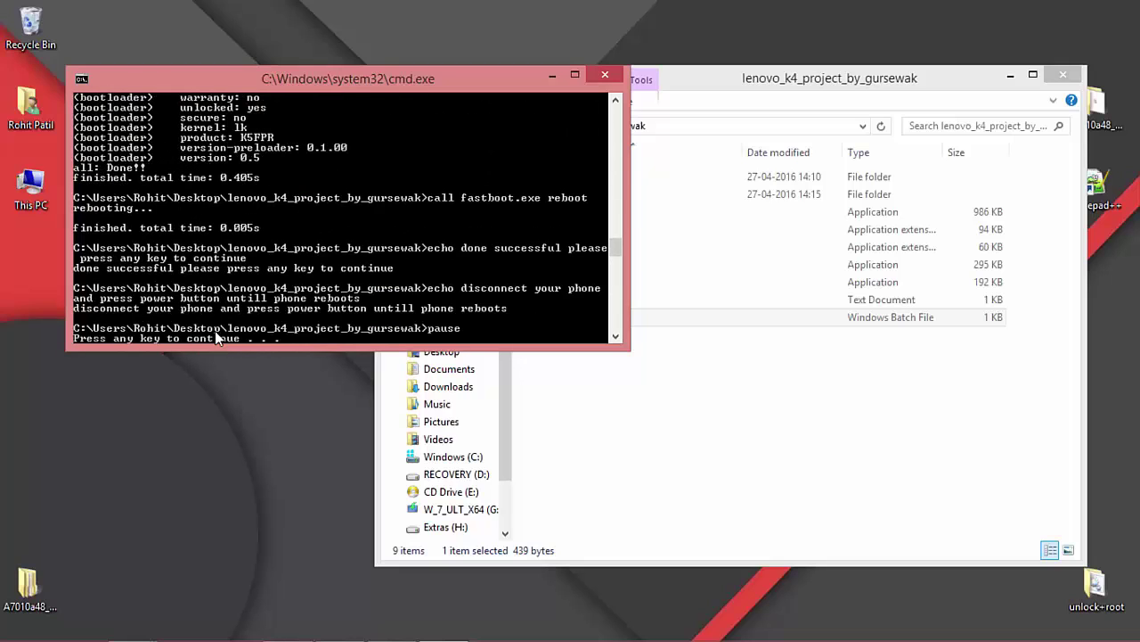
Review the unlock_recovery console output and close the finished Command Prompt window
scroll(276, 234, up, 5)
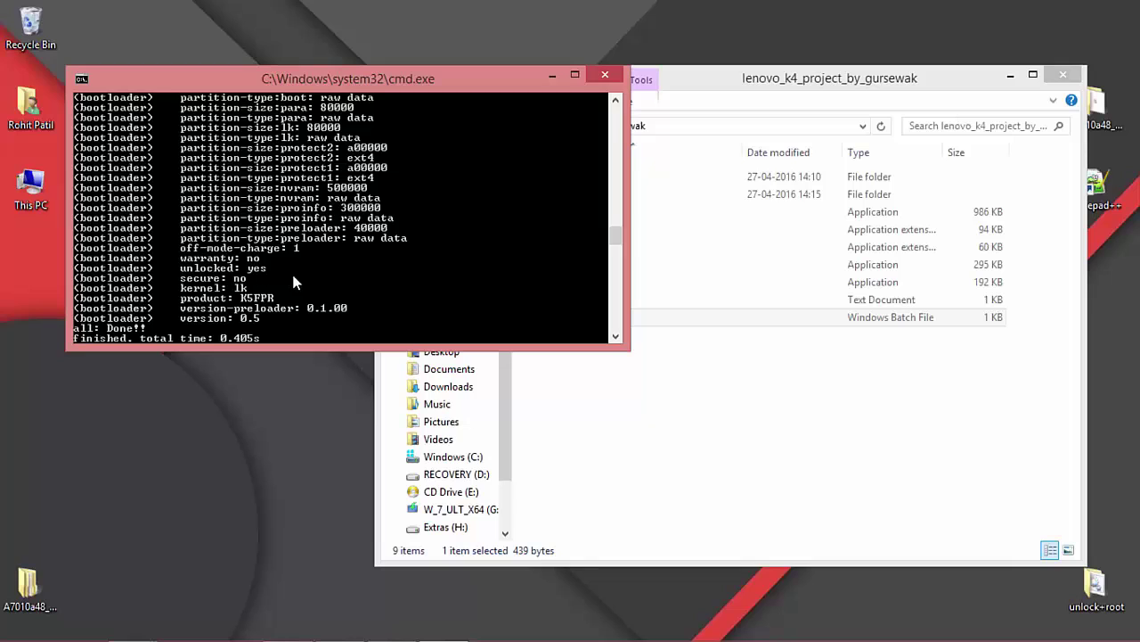
scroll(292, 270, down, 6)
scroll(296, 272, up, 5)
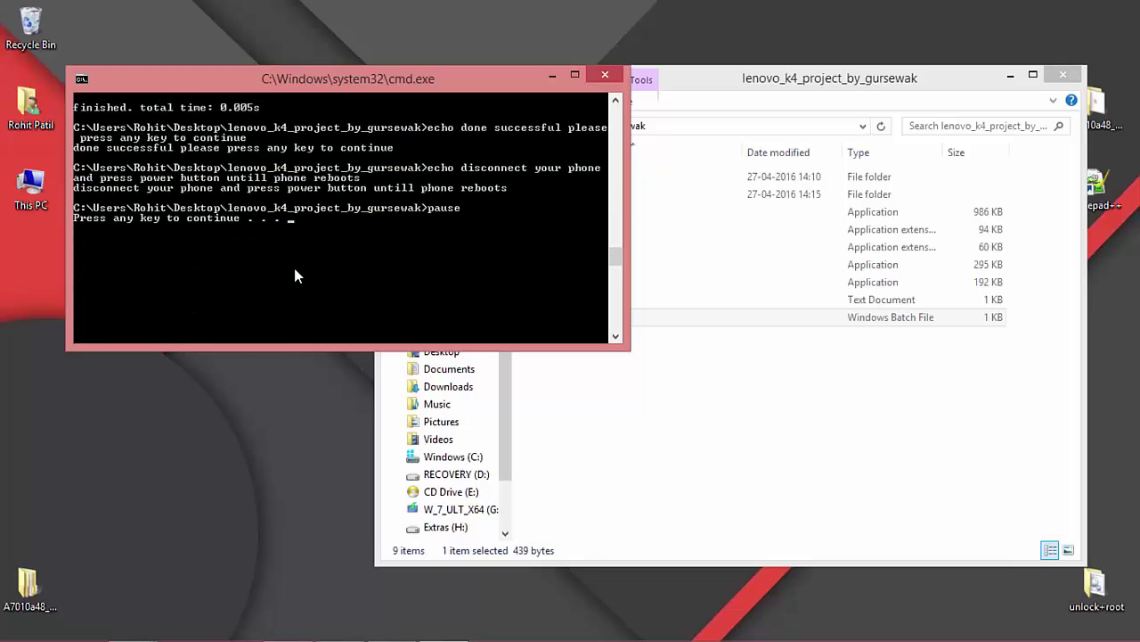
key(Return)
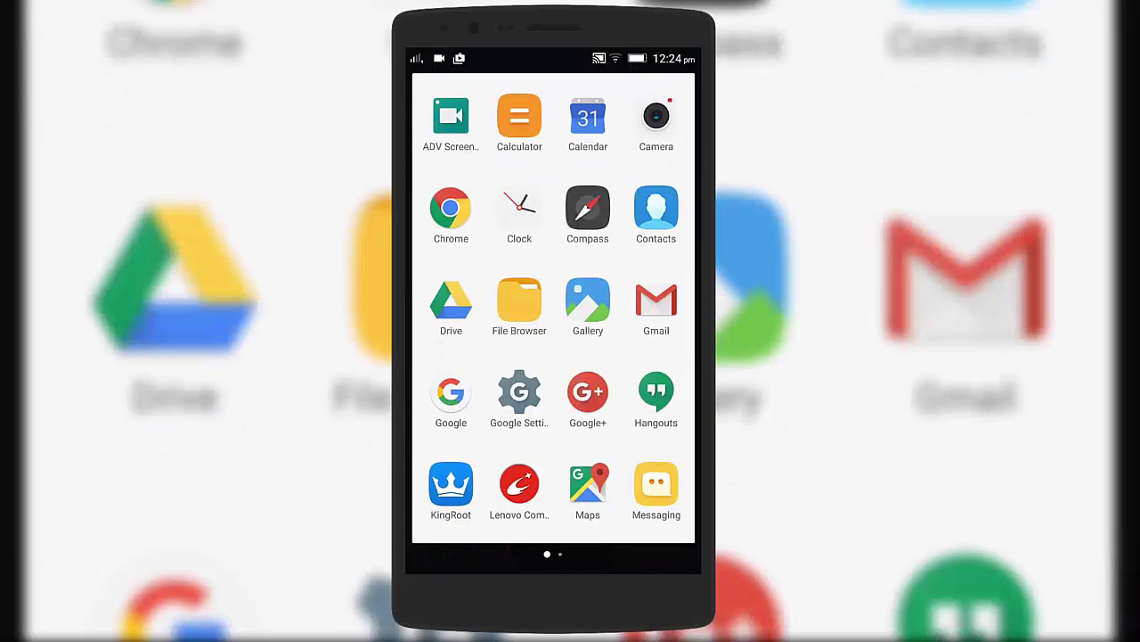
Launch KingRoot from the phone's app drawer
click(450, 483)
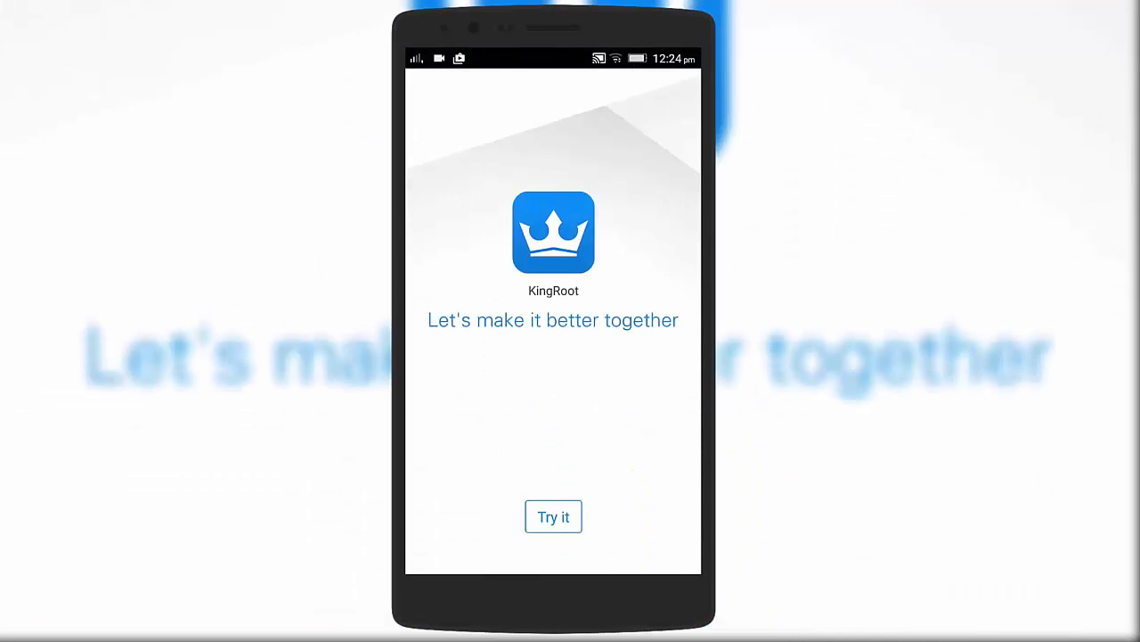
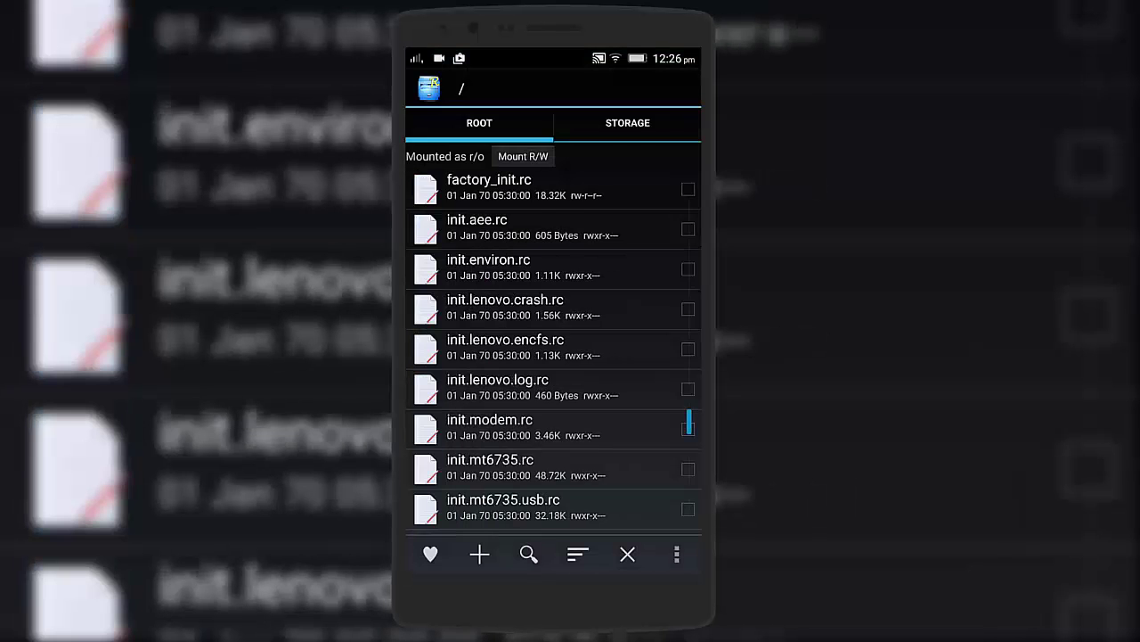
Open the system folder and scroll its listing down to recovery-from-boot.p
scroll(553, 357, down, 5)
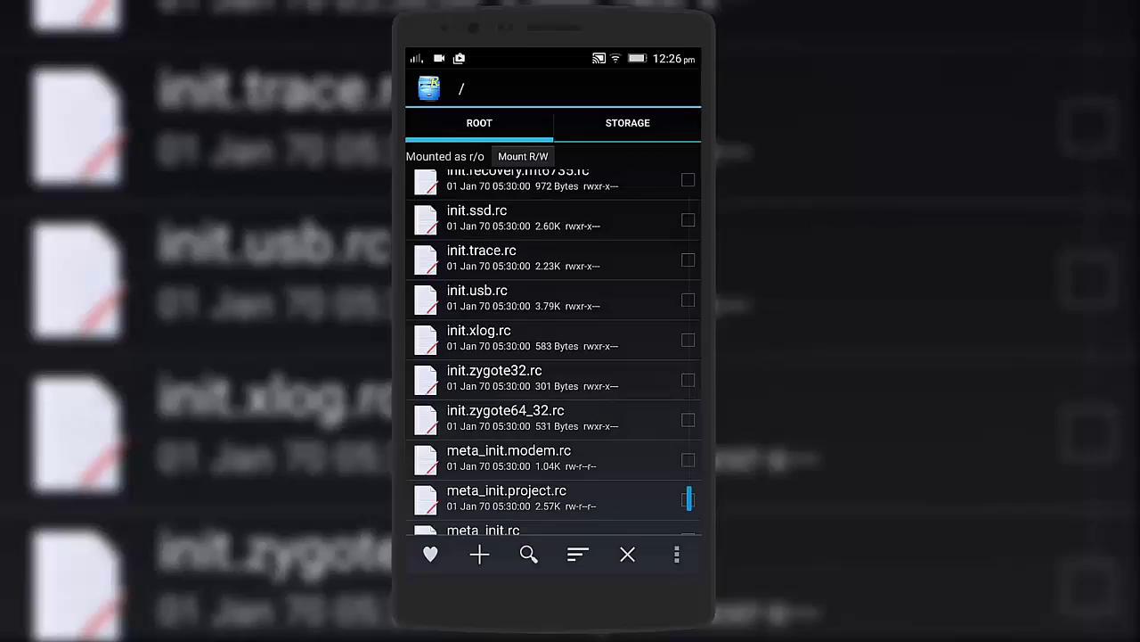
scroll(553, 357, up, 15)
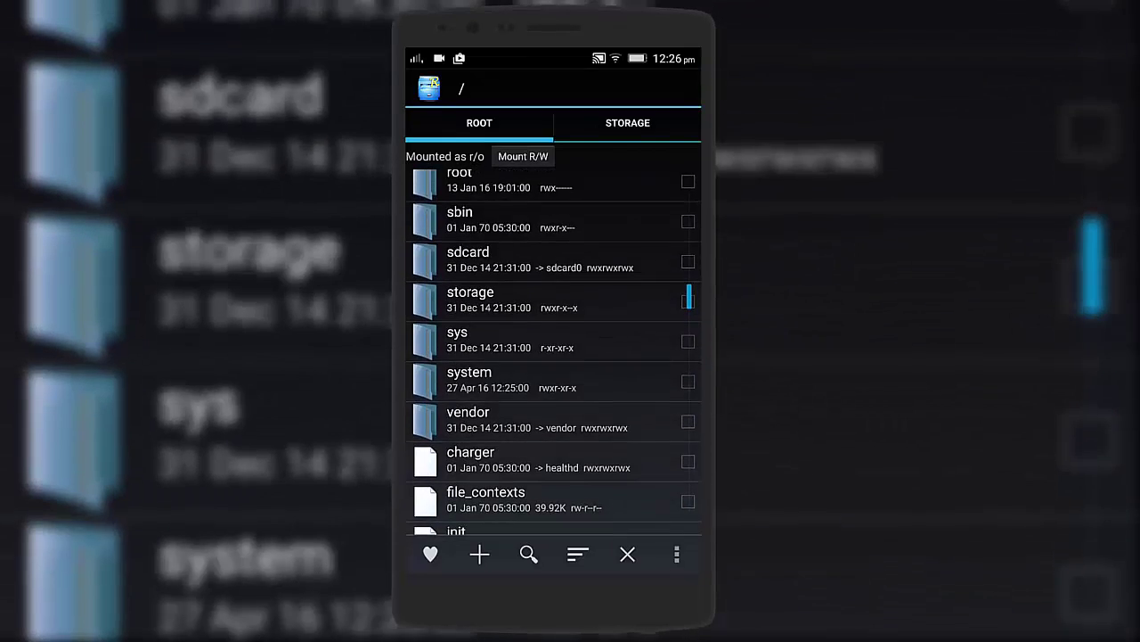
click(481, 377)
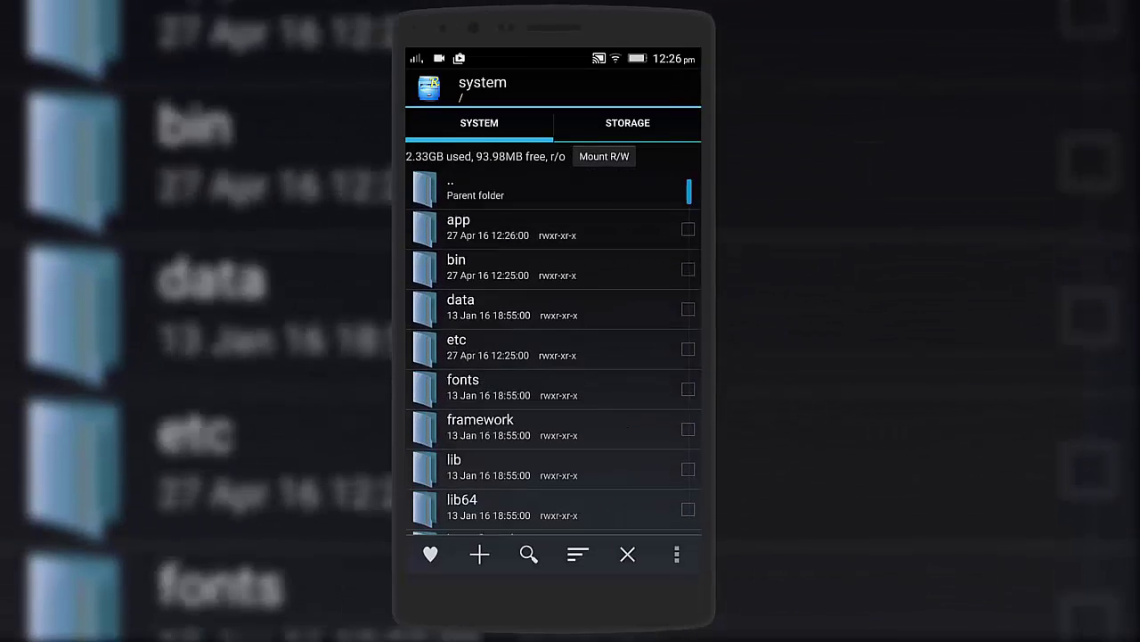
scroll(552, 356, down, 10)
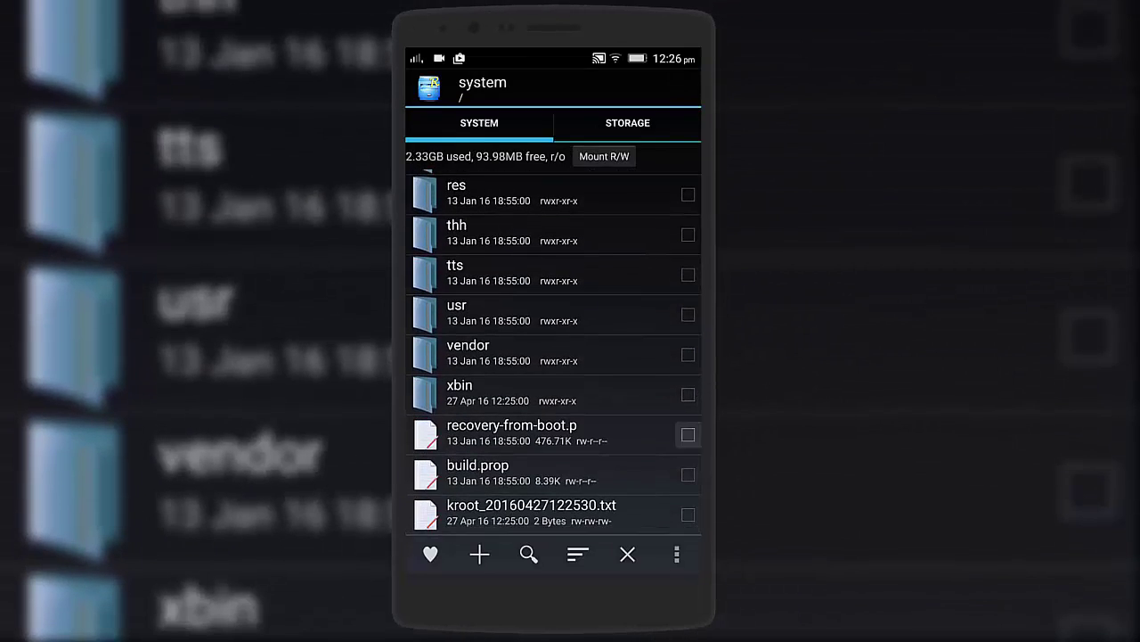
Rename recovery-from-boot.p to recovery-from-boot.bak, remounting /system read-write when asked
click(687, 434)
click(676, 554)
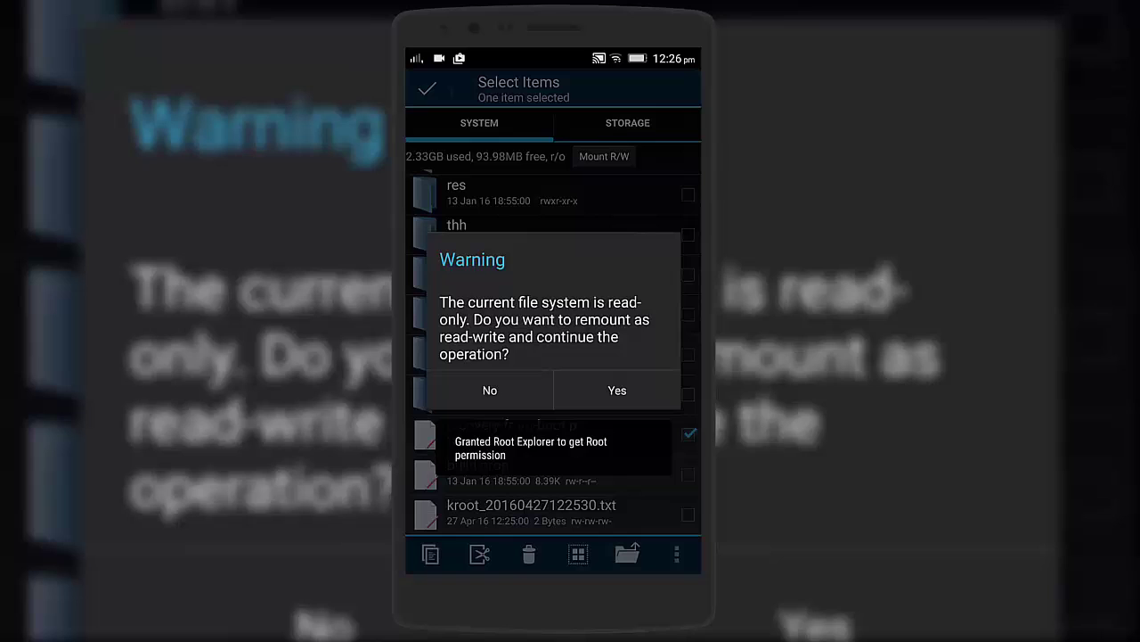
click(618, 390)
click(590, 334)
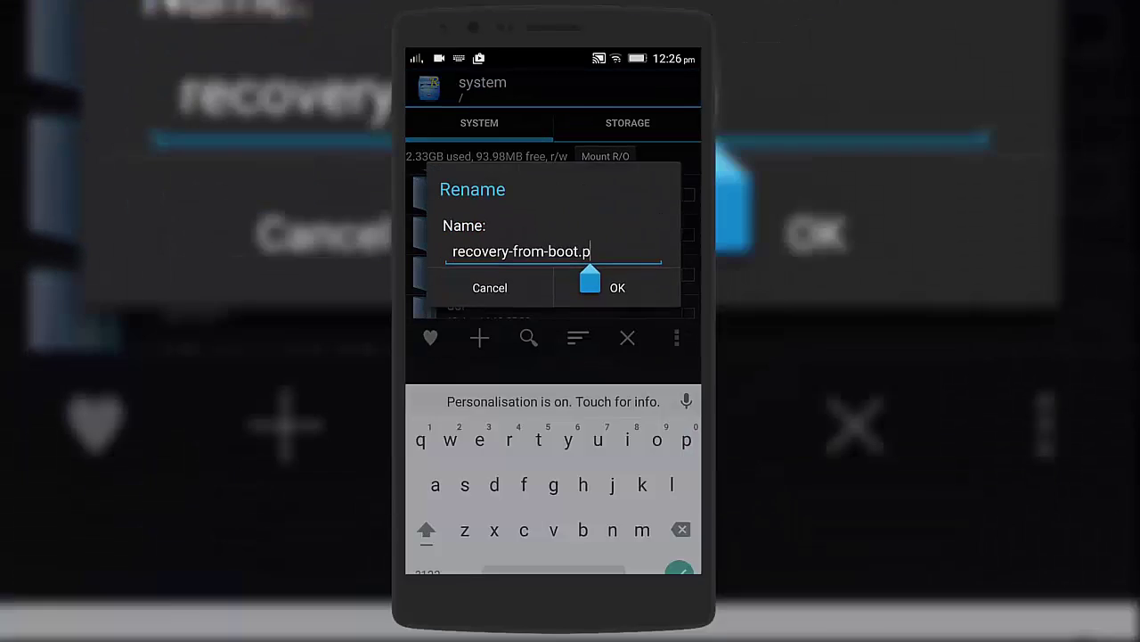
key(BackSpace)
text(ba)
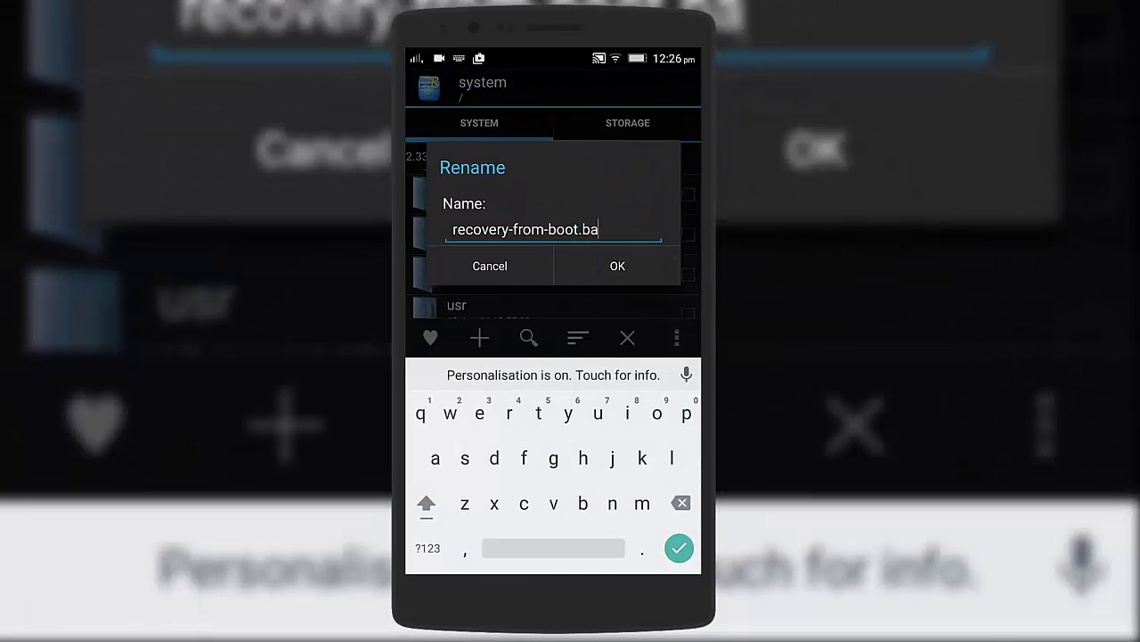
text(k)
click(617, 265)
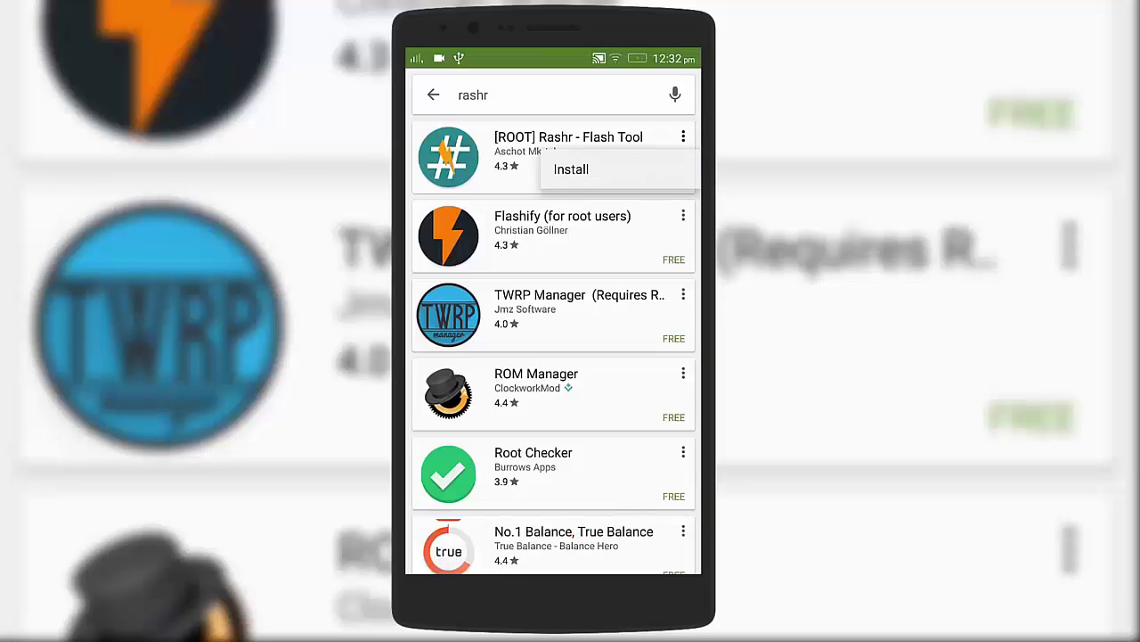
Install Rashr - Flash Tool with its permissions accepted, then launch it and dismiss the update prompt
click(571, 169)
click(627, 412)
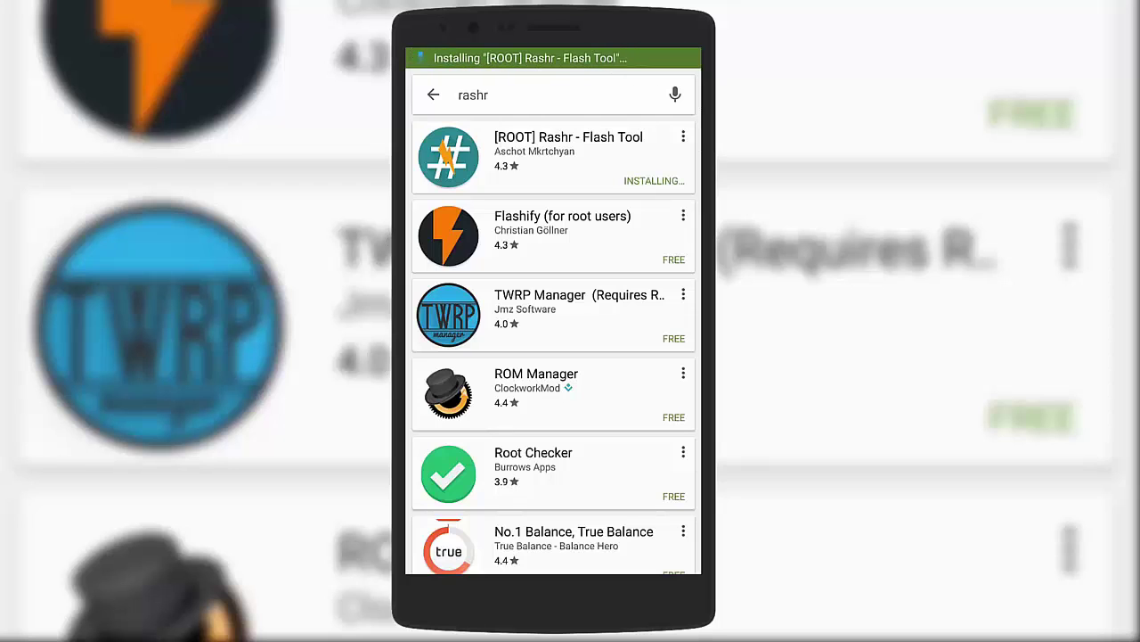
click(553, 156)
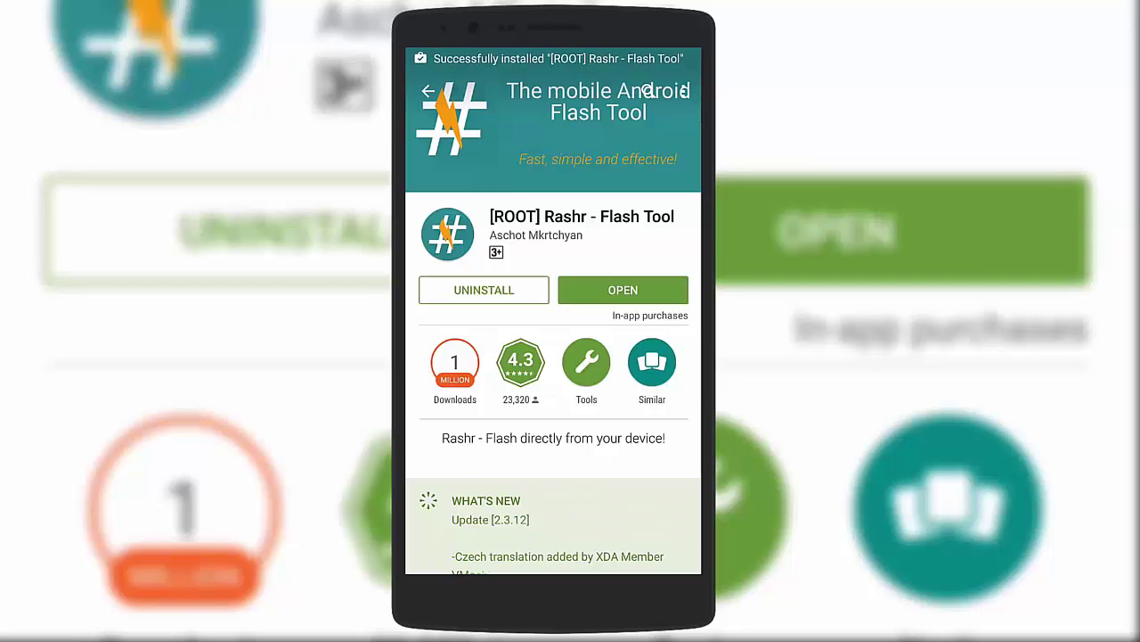
click(623, 290)
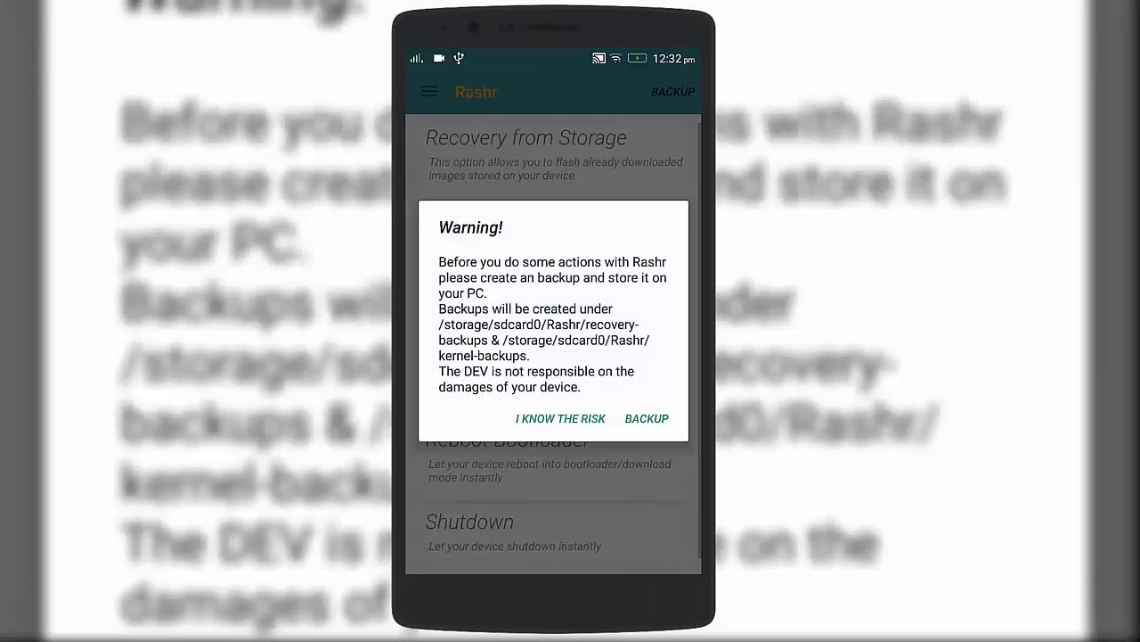
key(Escape)
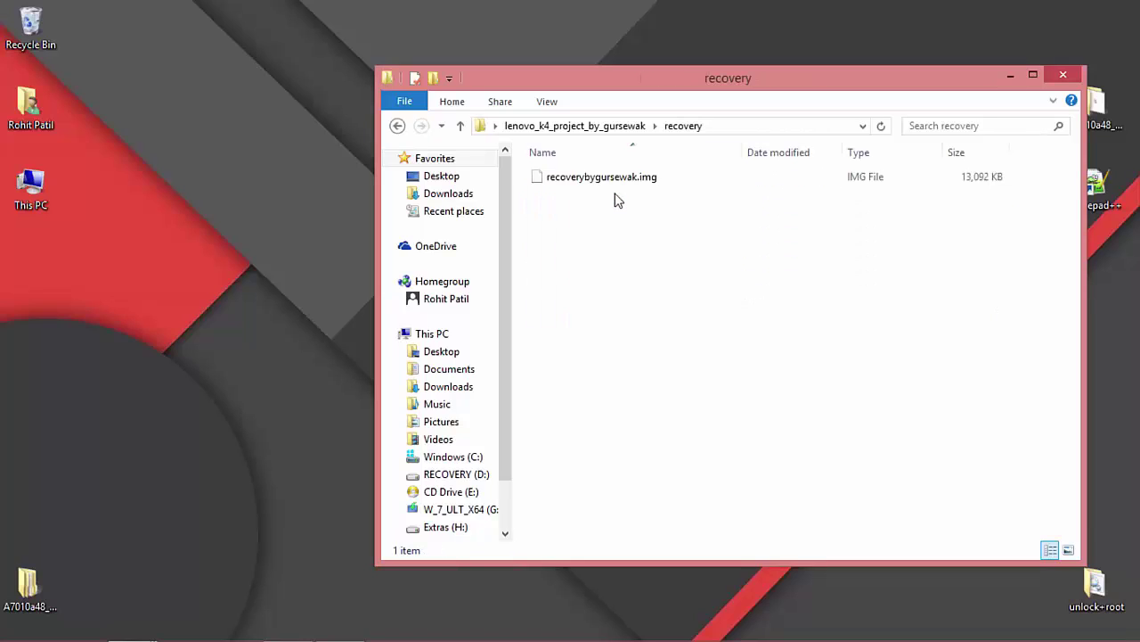
key(BackSpace)
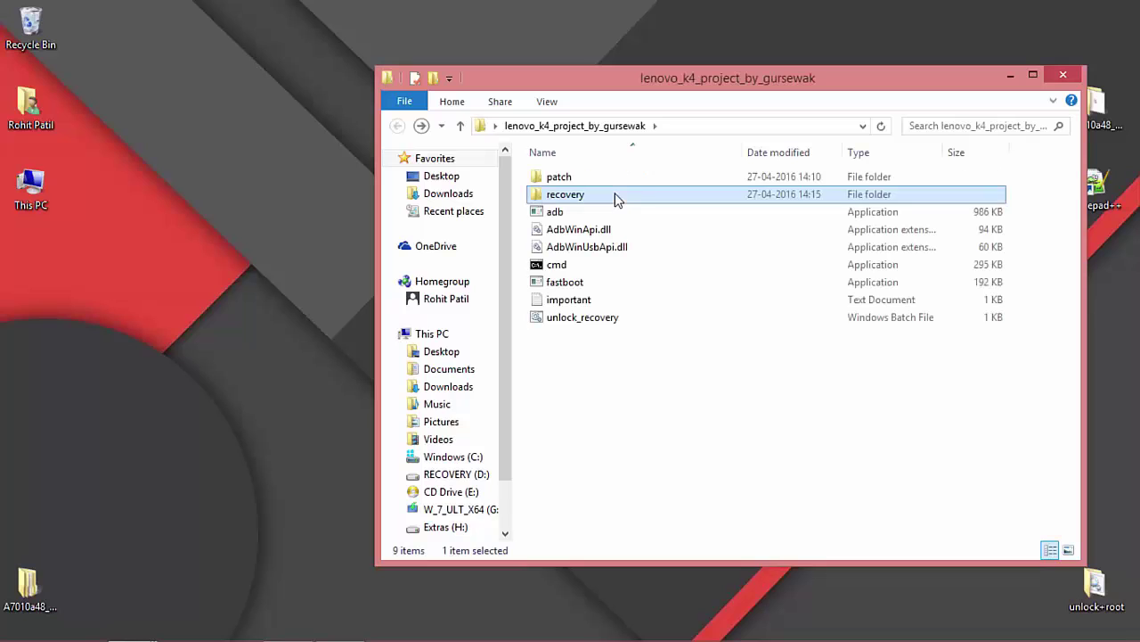